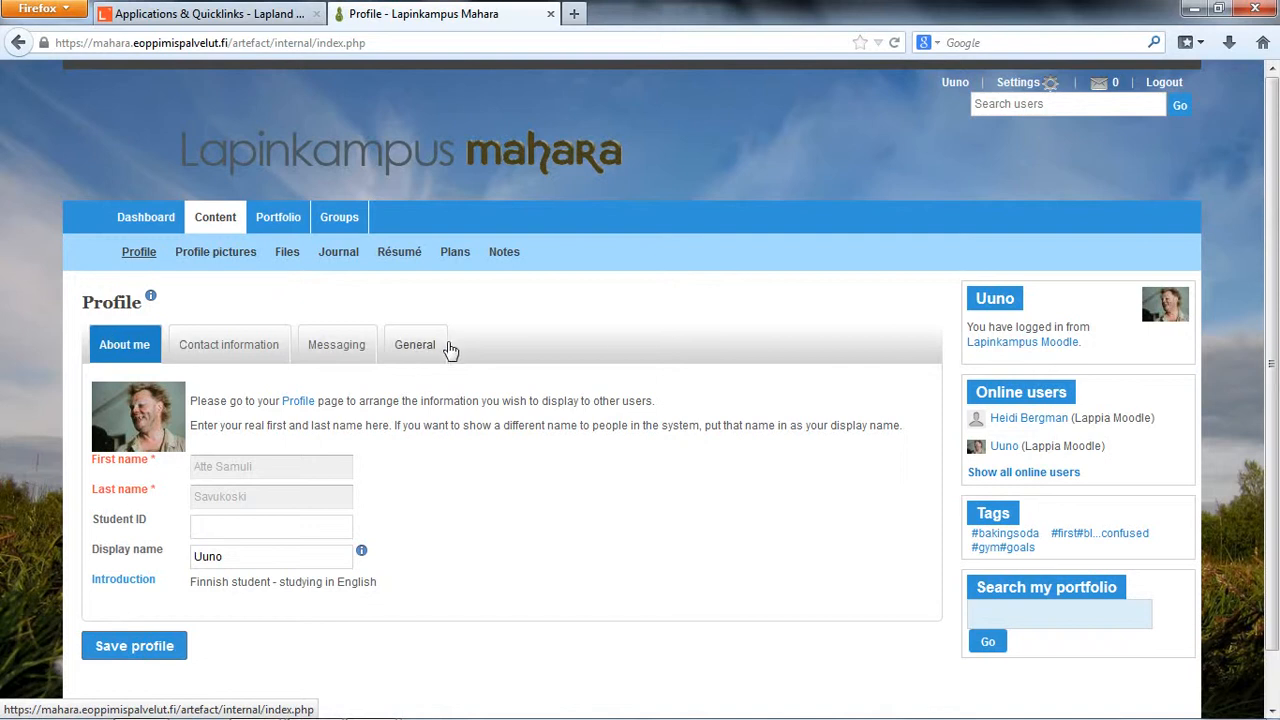
Step: Open the Profile pictures page with its picture list and upload form
{"action": "left_click", "coordinate": [218, 255]}
{"action": "scroll", "coordinate": [657, 343], "scroll_direction": "down", "scroll_amount": 2}
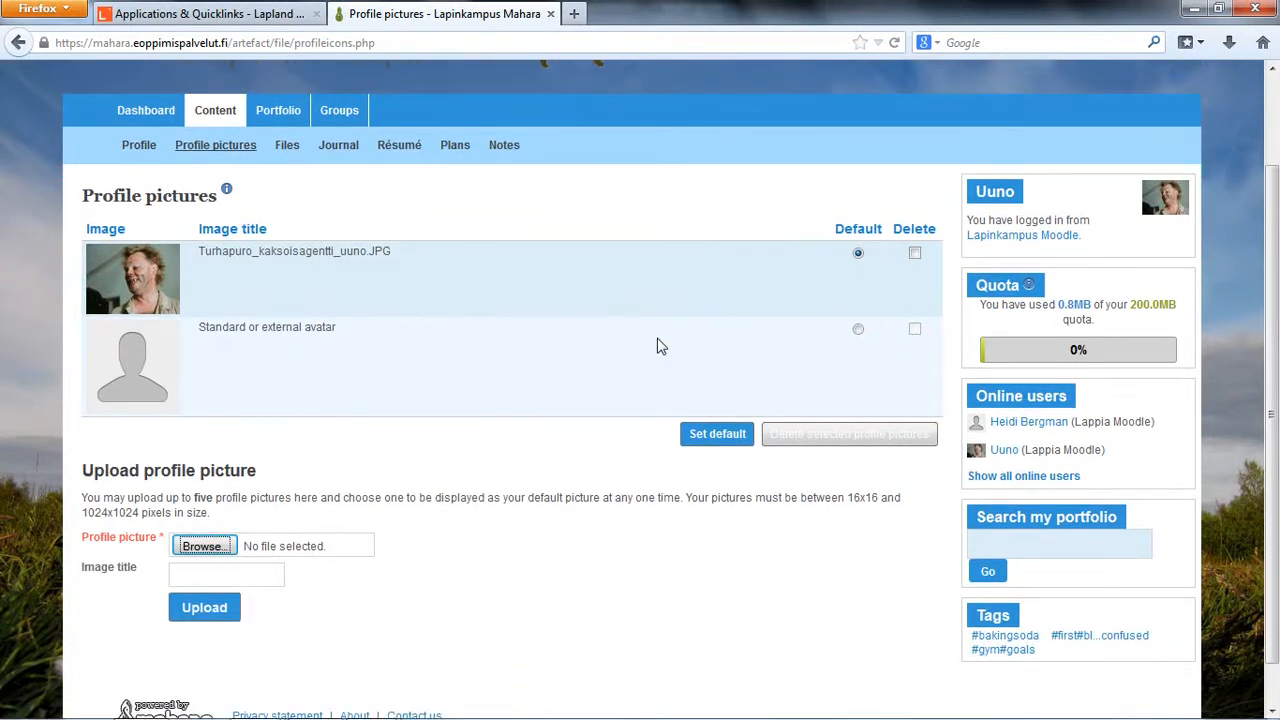
{"action": "scroll", "coordinate": [657, 345], "scroll_direction": "down", "scroll_amount": 1}
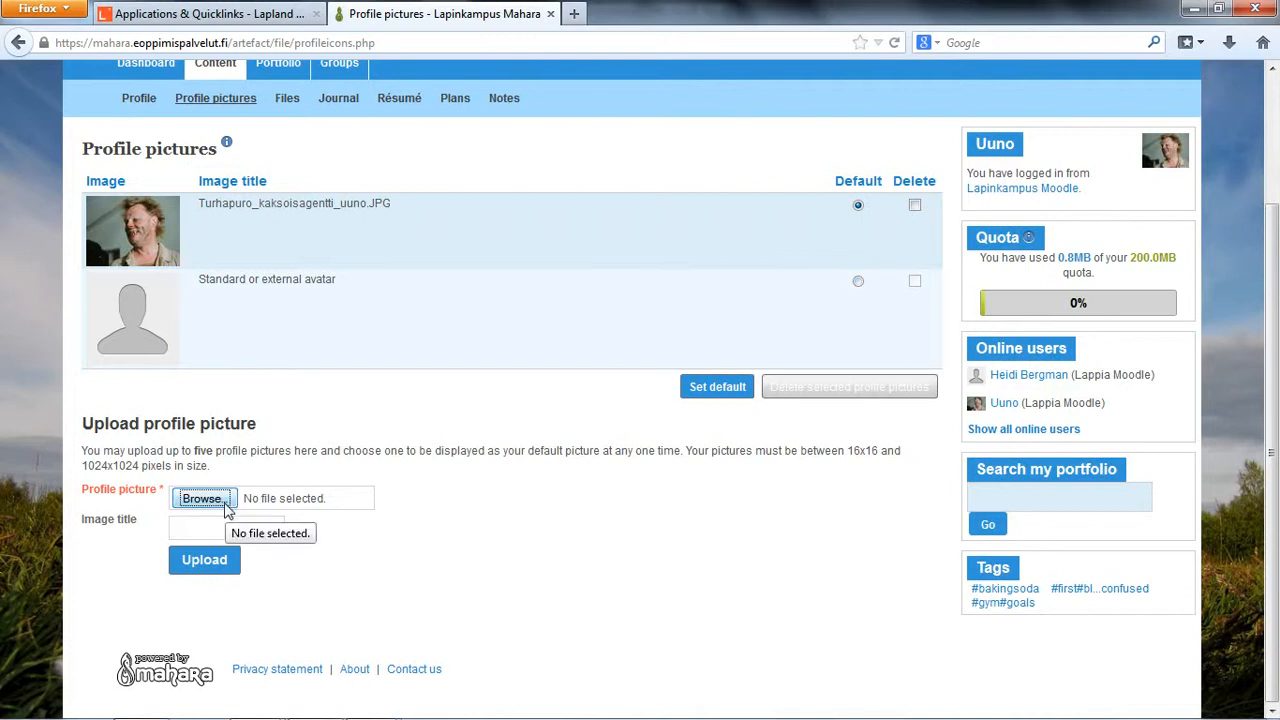
Step: Try the delete mark on the uploaded photo and switch the default selection between the photo and the standard avatar
{"action": "left_click", "coordinate": [914, 207]}
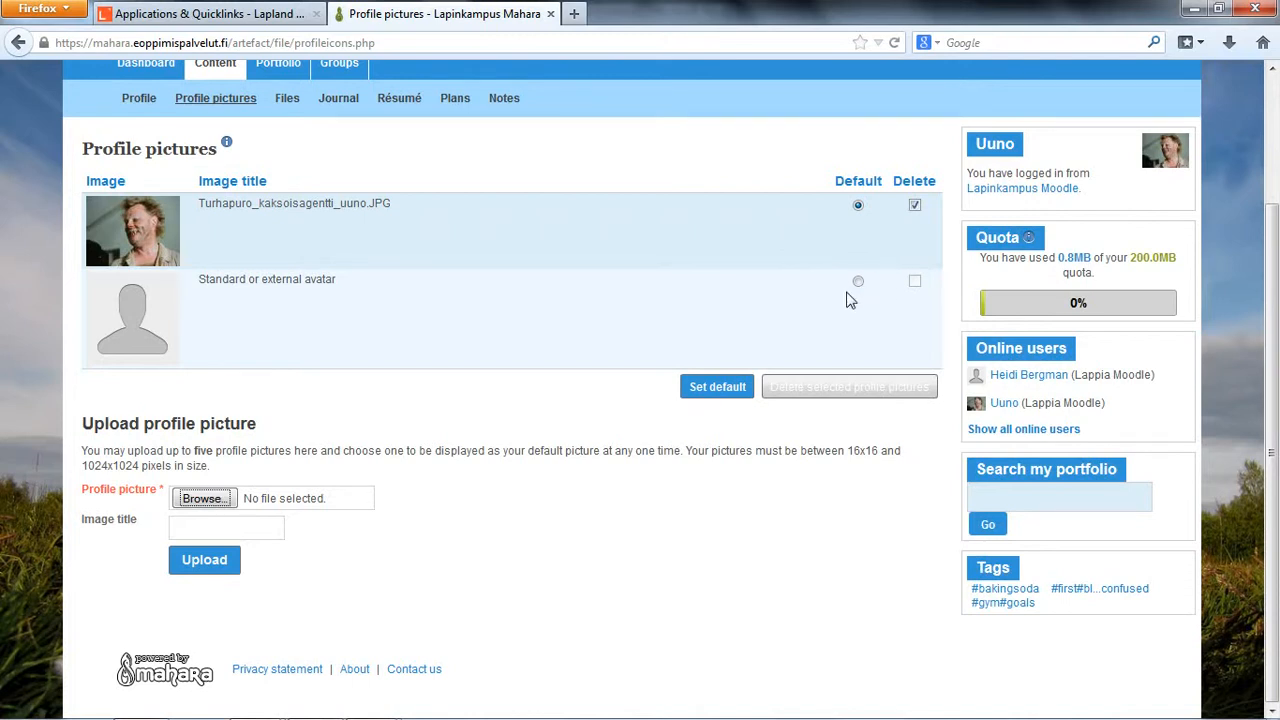
{"action": "left_click", "coordinate": [858, 281]}
{"action": "left_click", "coordinate": [914, 205]}
{"action": "left_click", "coordinate": [859, 206]}
{"action": "left_click", "coordinate": [915, 206]}
{"action": "left_click", "coordinate": [828, 396]}
{"action": "left_click", "coordinate": [858, 282]}
{"action": "left_click", "coordinate": [914, 205]}
Step: Browse the Desktop, Favorites and Local Disk (C:) for a profile picture file, and cancel the file selection
{"action": "left_click", "coordinate": [192, 507]}
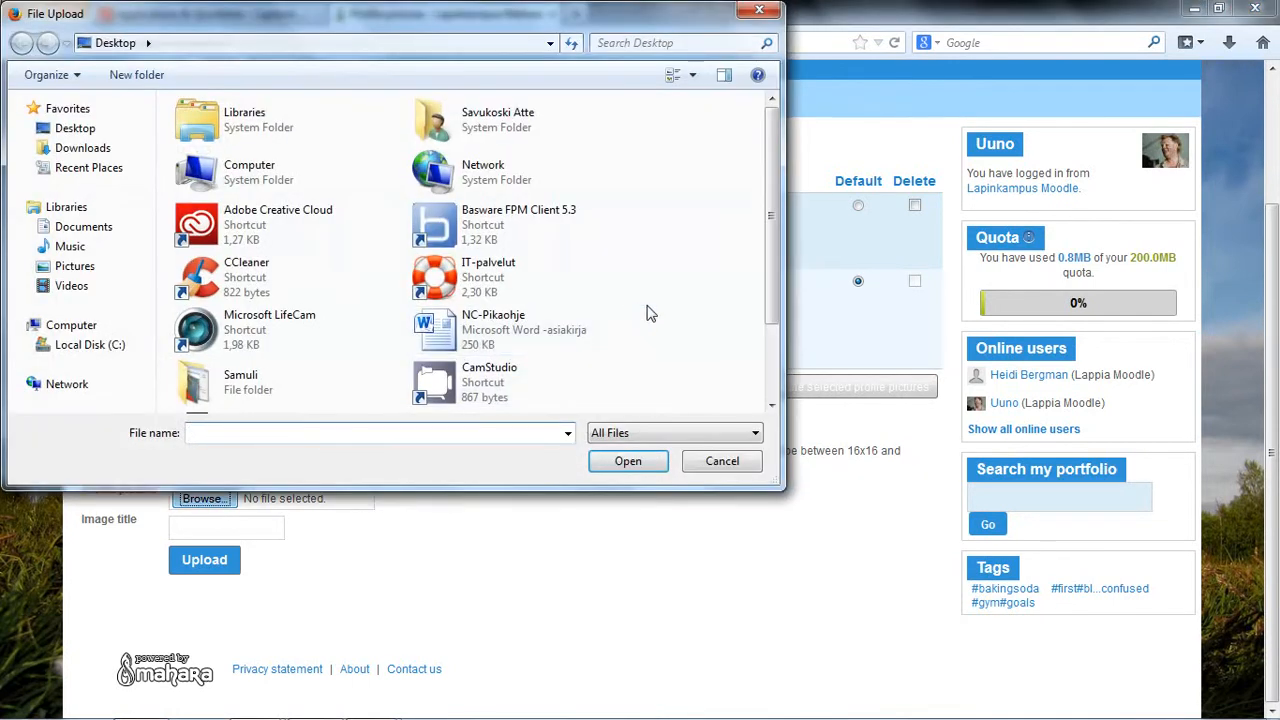
{"action": "left_click_drag", "start_coordinate": [769, 228], "coordinate": [774, 312]}
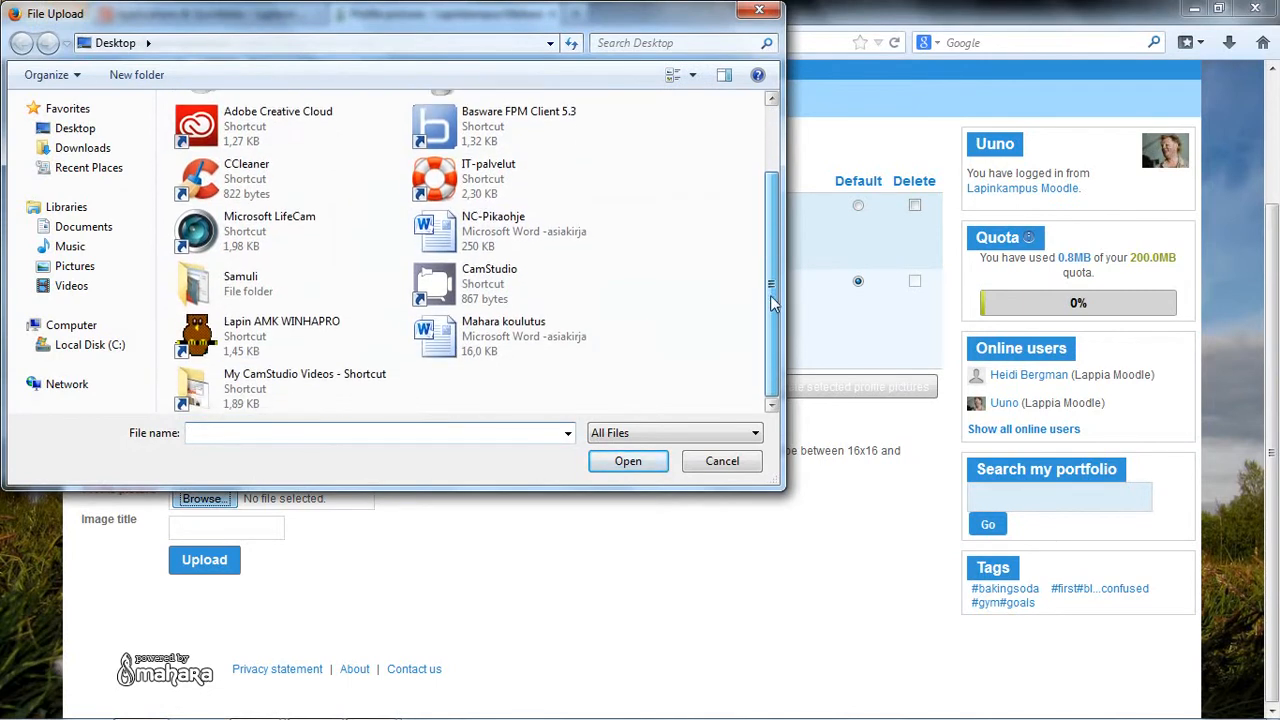
{"action": "left_click", "coordinate": [228, 340]}
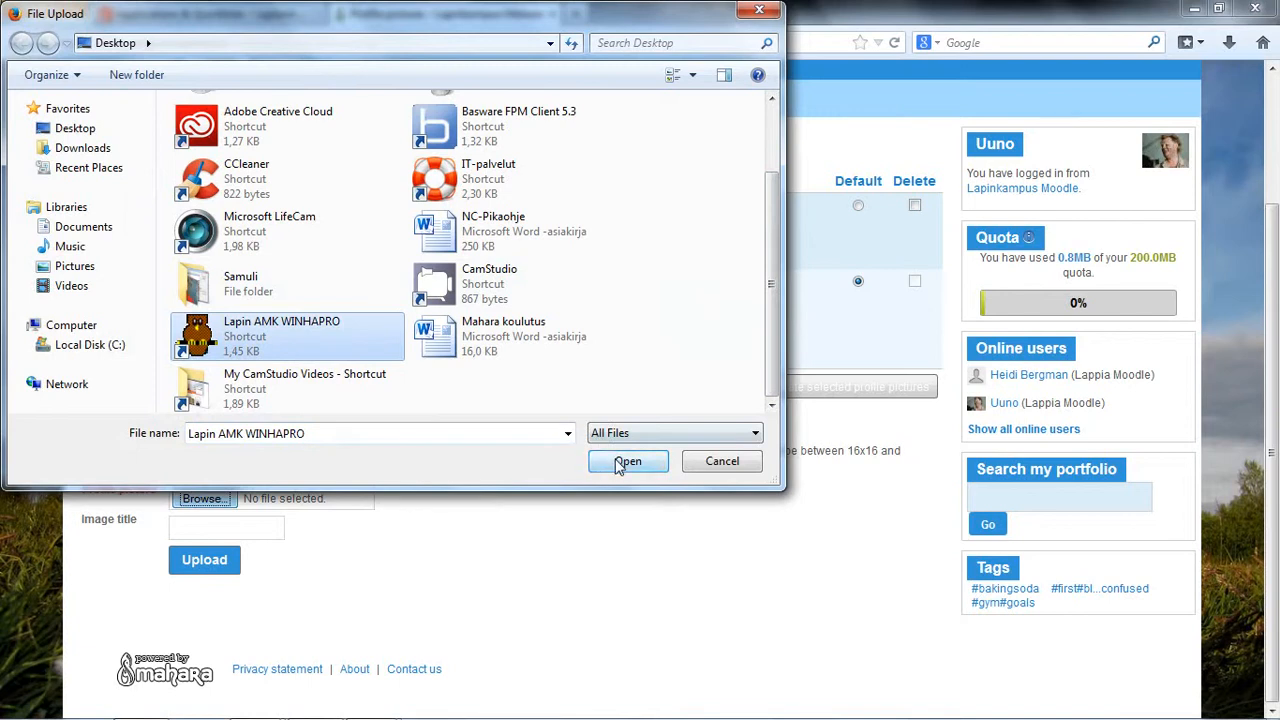
{"action": "left_click", "coordinate": [700, 466]}
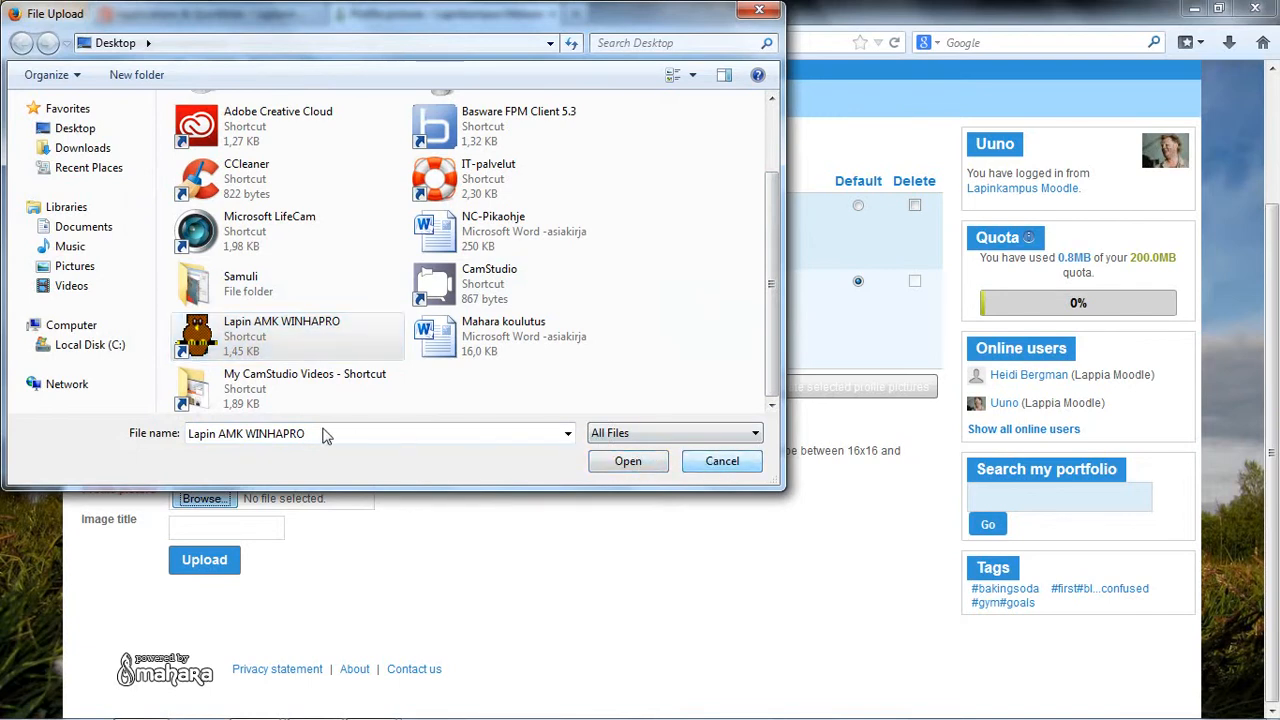
{"action": "left_click", "coordinate": [106, 148]}
{"action": "left_click", "coordinate": [86, 128]}
{"action": "left_click", "coordinate": [70, 108]}
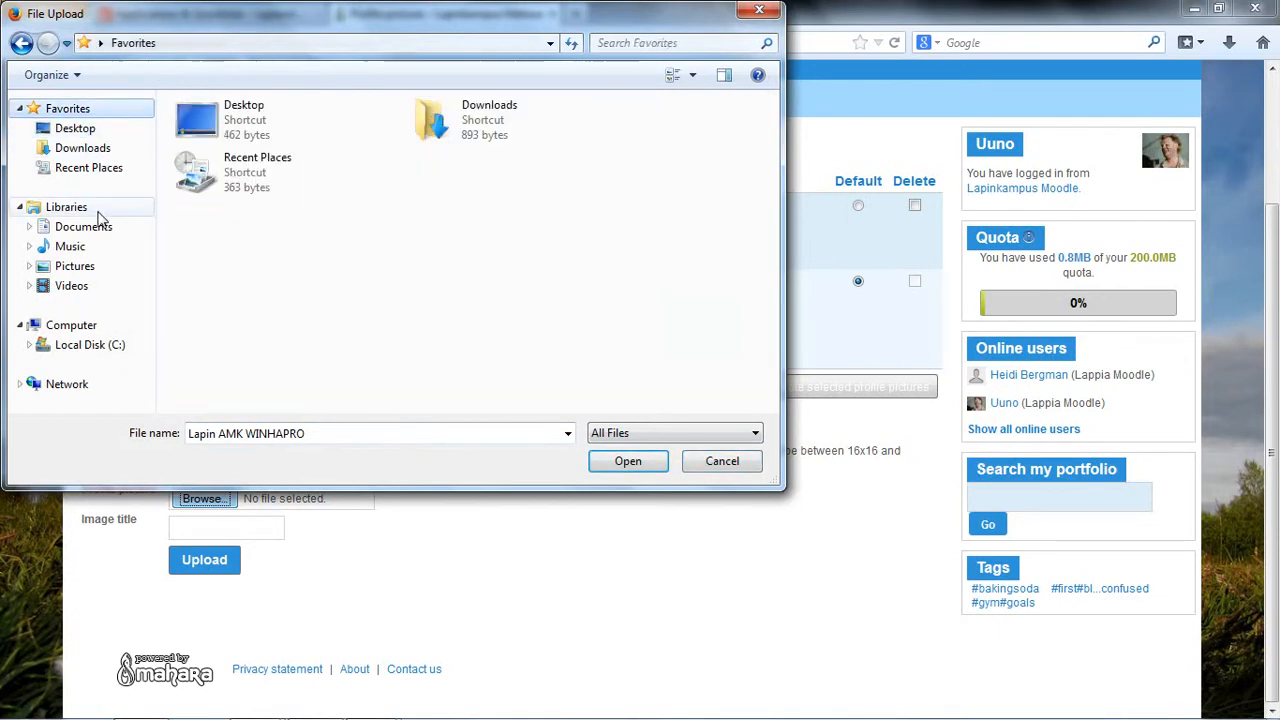
{"action": "left_click", "coordinate": [95, 344]}
{"action": "left_click", "coordinate": [703, 465]}
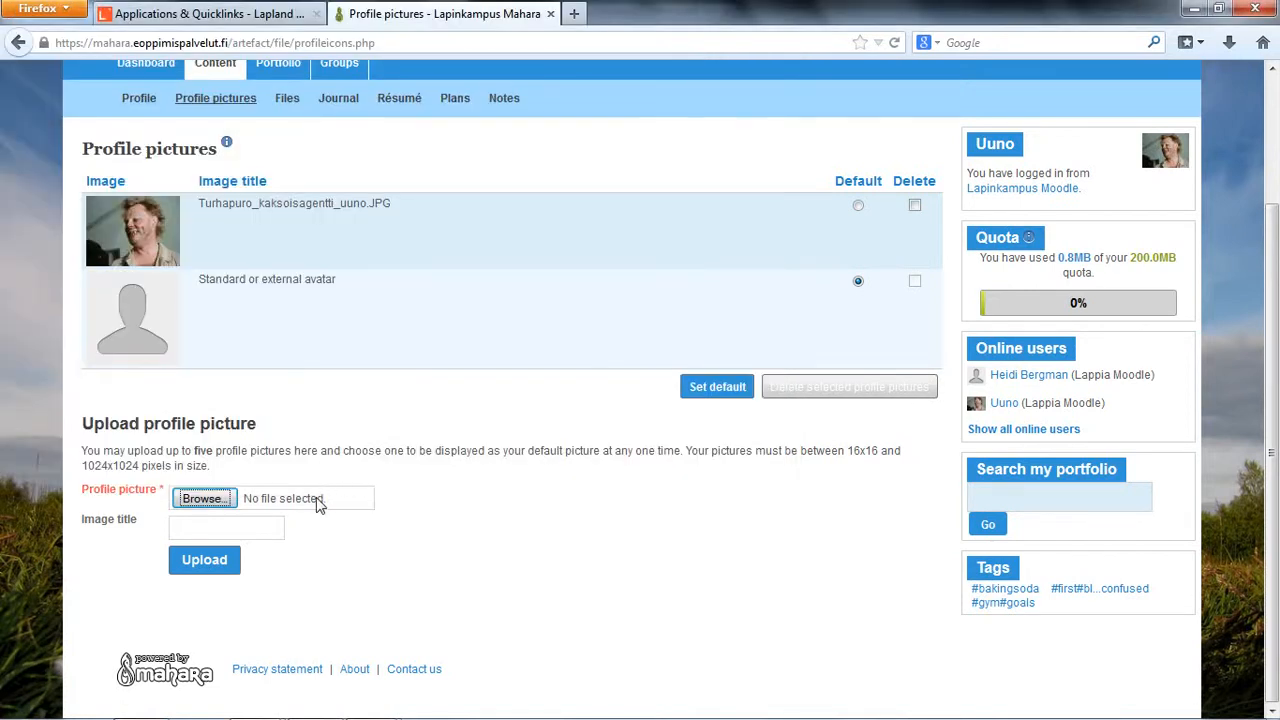
Step: Enter "My profile picture" as the image title for the profile picture upload
{"action": "left_click", "coordinate": [325, 500]}
{"action": "left_click", "coordinate": [731, 461]}
{"action": "left_click", "coordinate": [278, 530]}
{"action": "type", "text": "My profile picture"}
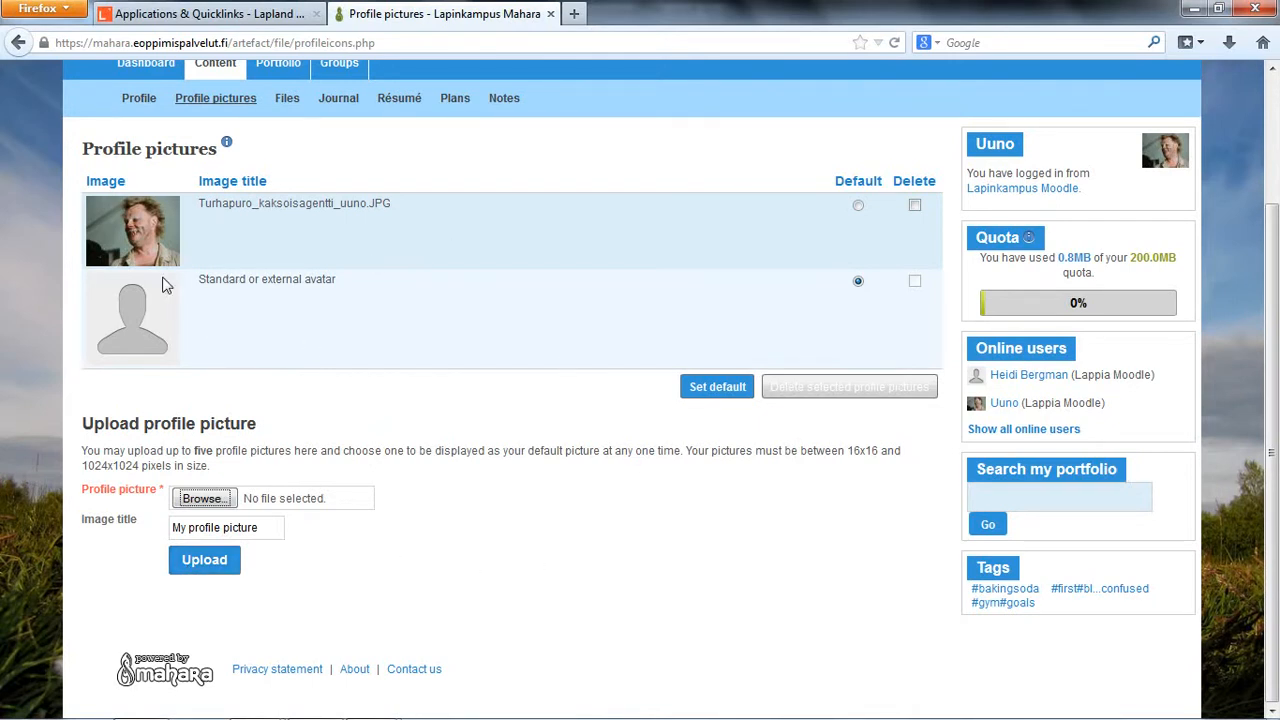
Step: Set the standard avatar as the default profile picture, discarding the unsaved upload details
{"action": "left_click", "coordinate": [858, 206]}
{"action": "left_click", "coordinate": [858, 282]}
{"action": "left_click", "coordinate": [733, 397]}
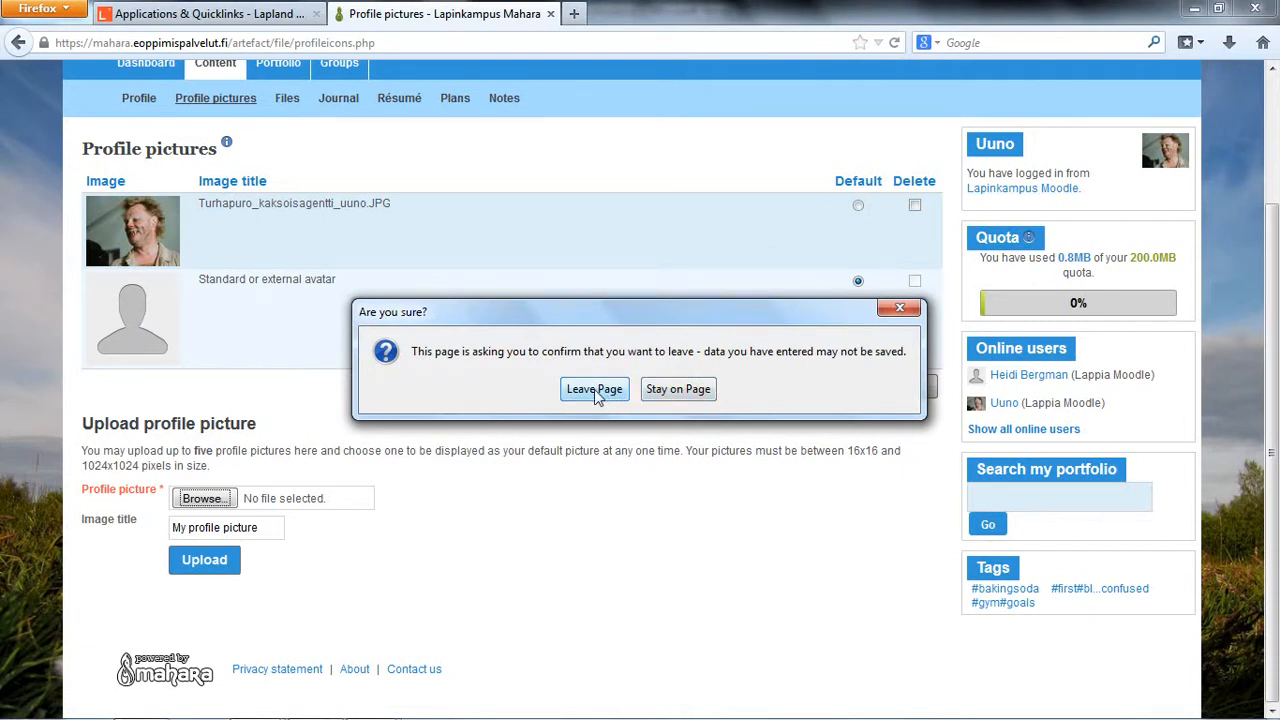
{"action": "left_click", "coordinate": [592, 392]}
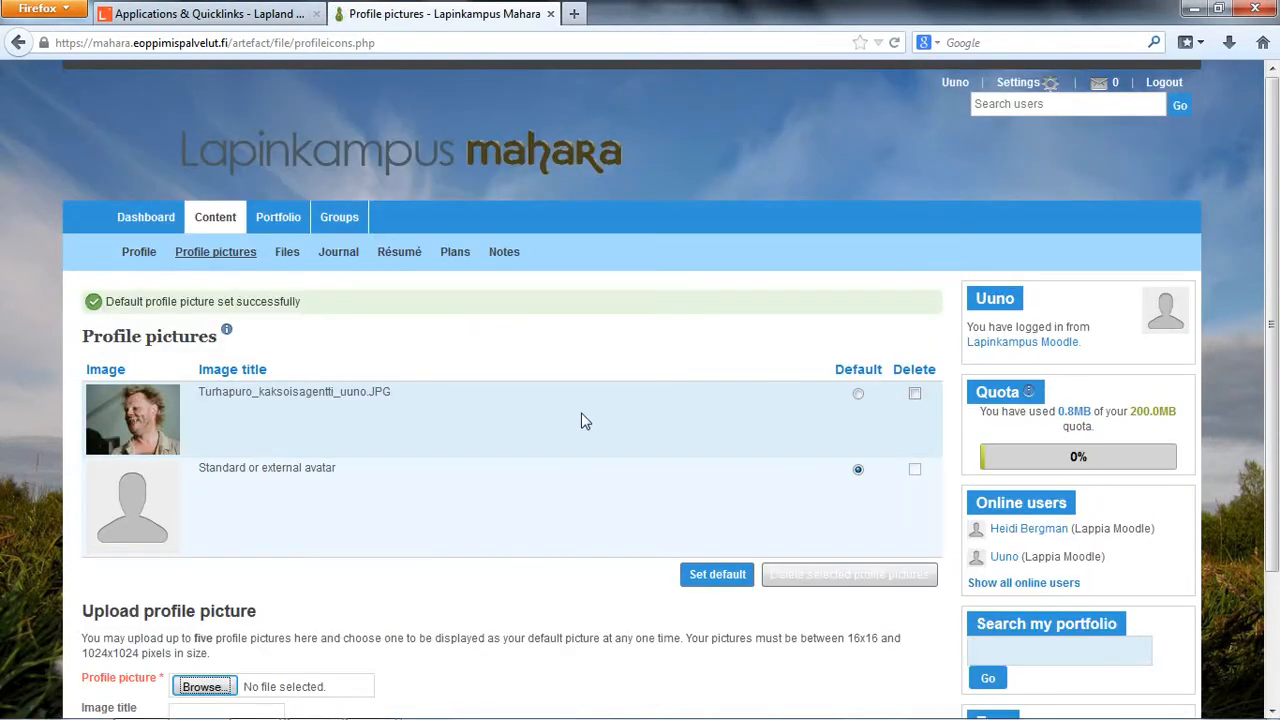
Step: Set the photo Turhapuro_kaksoisagentti_uuno.JPG as the default profile picture
{"action": "scroll", "coordinate": [585, 420], "scroll_direction": "down", "scroll_amount": 3}
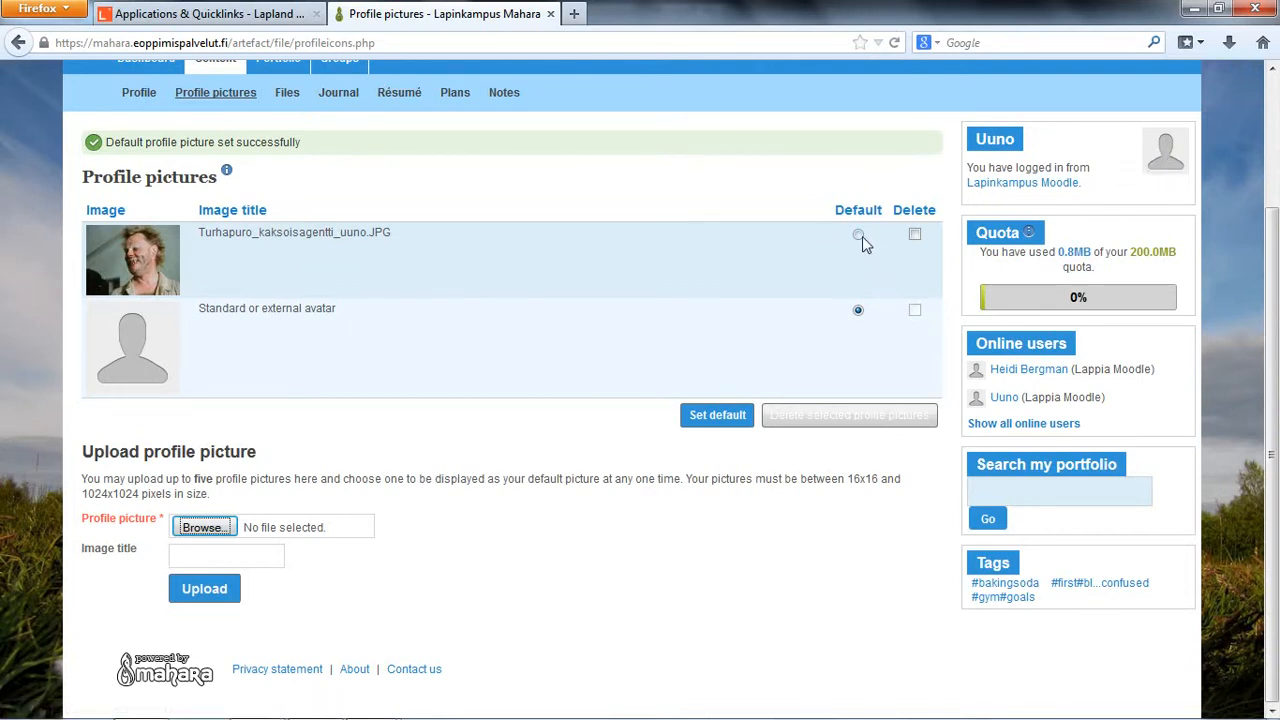
{"action": "left_click", "coordinate": [858, 235]}
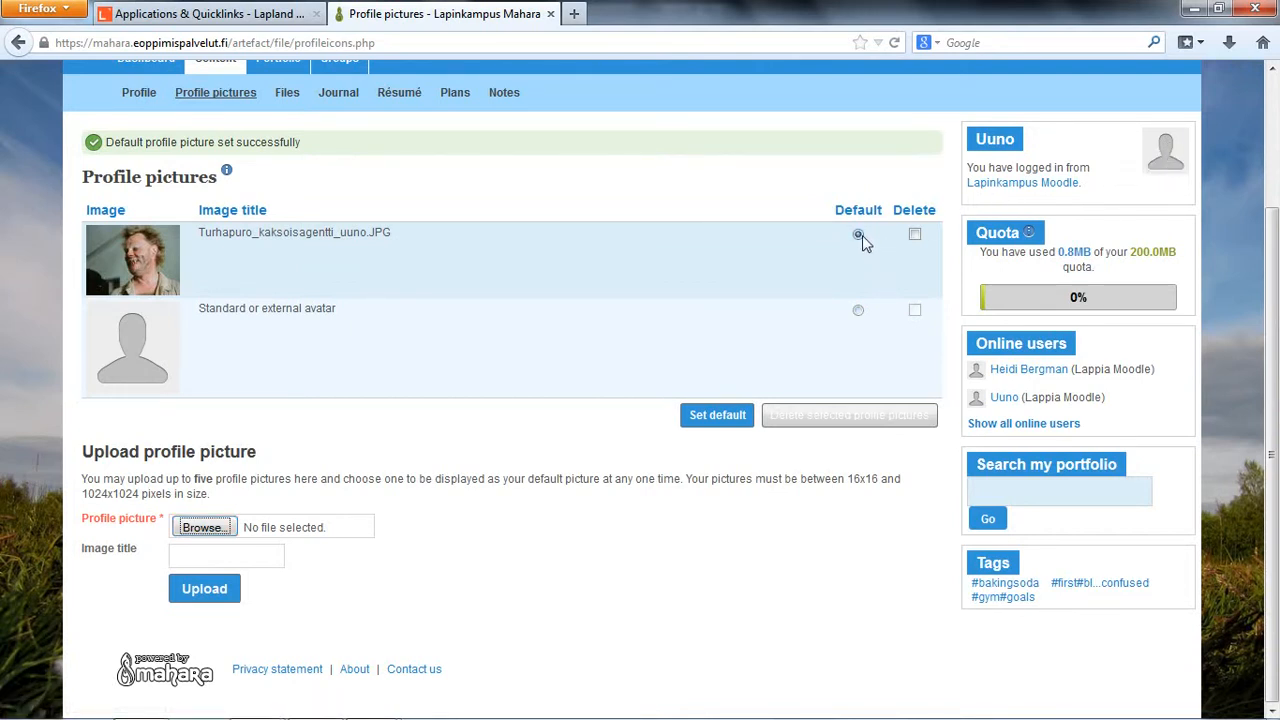
{"action": "left_click", "coordinate": [714, 416]}
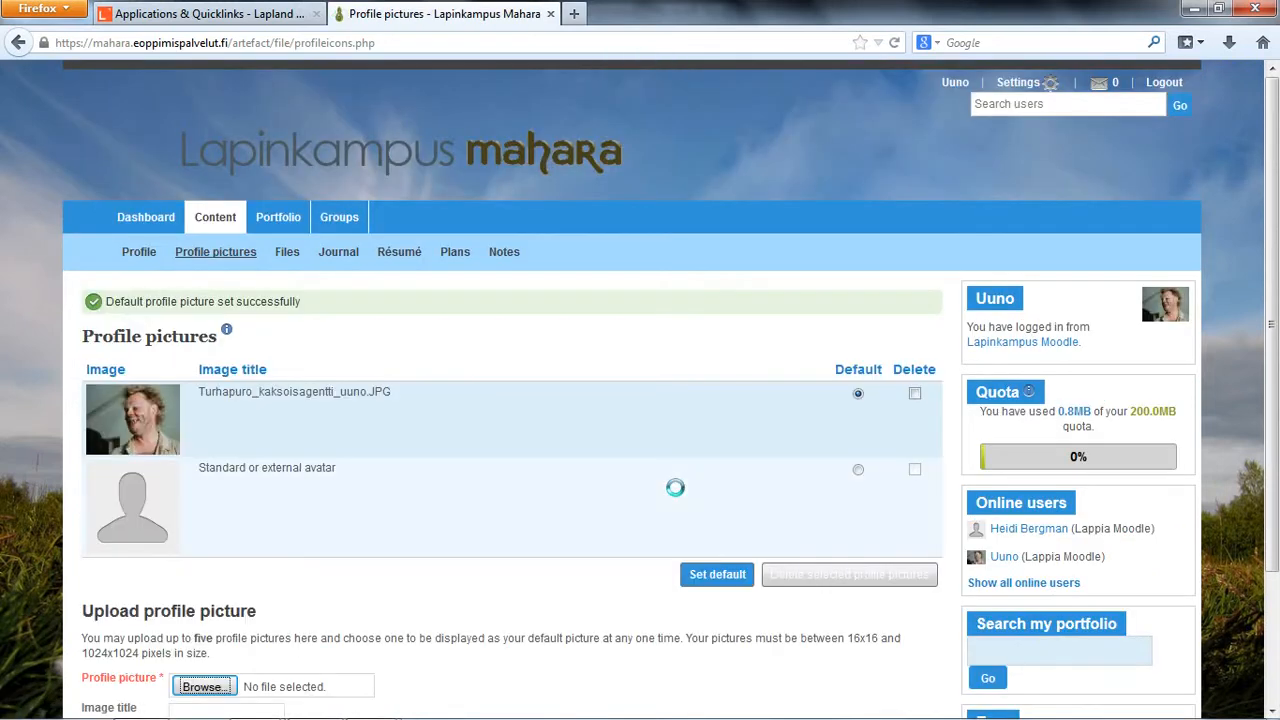
Step: Open the Files page of the portfolio content
{"action": "scroll", "coordinate": [677, 494], "scroll_direction": "down", "scroll_amount": 3}
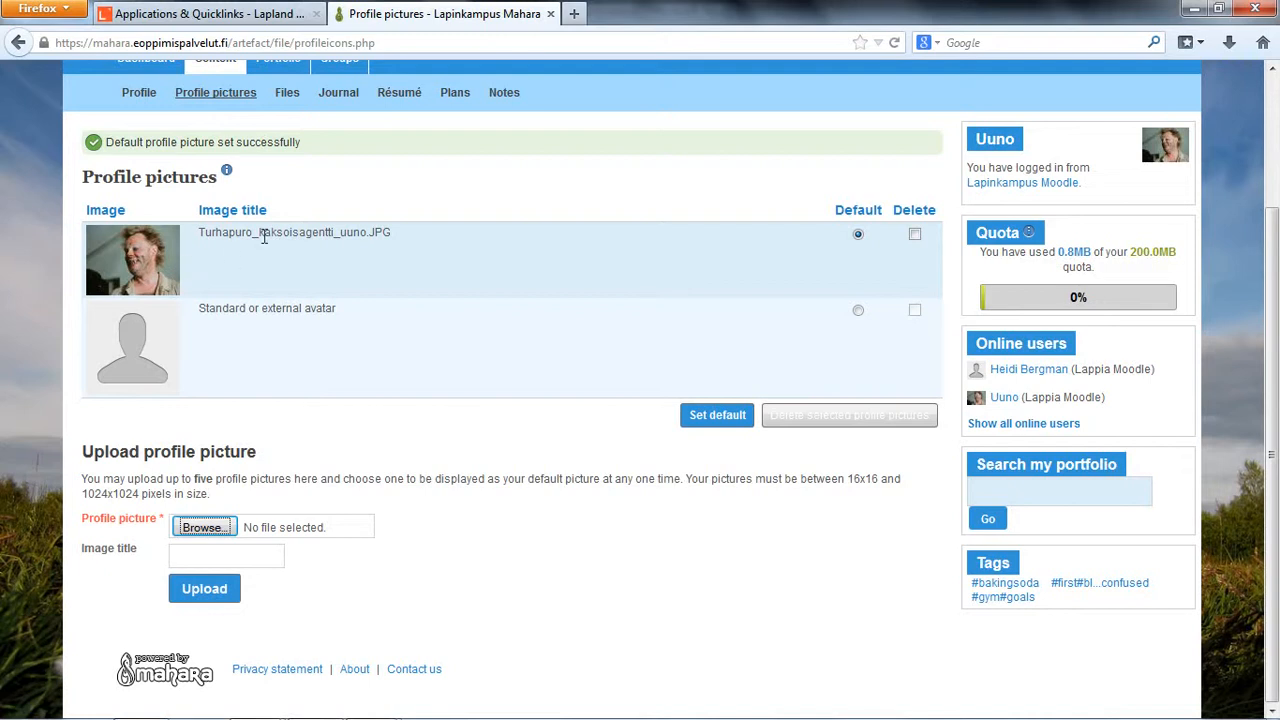
{"action": "scroll", "coordinate": [263, 236], "scroll_direction": "up", "scroll_amount": 2}
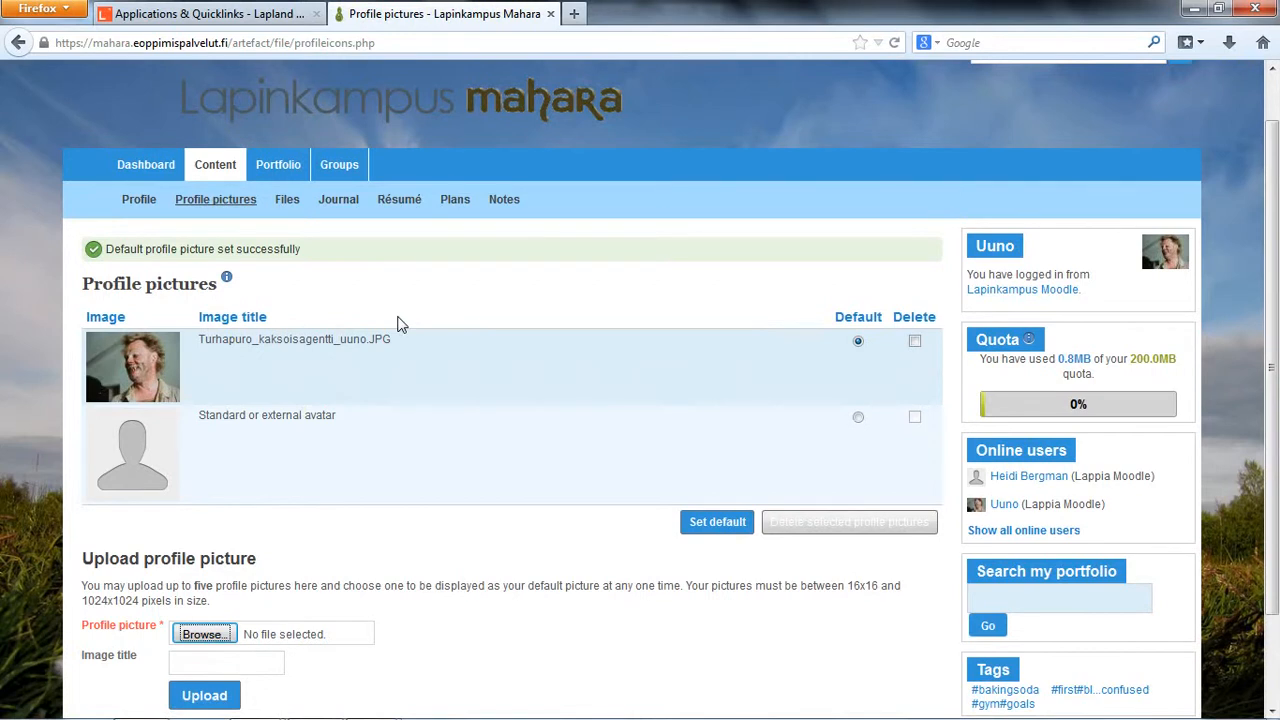
{"action": "left_click", "coordinate": [286, 203]}
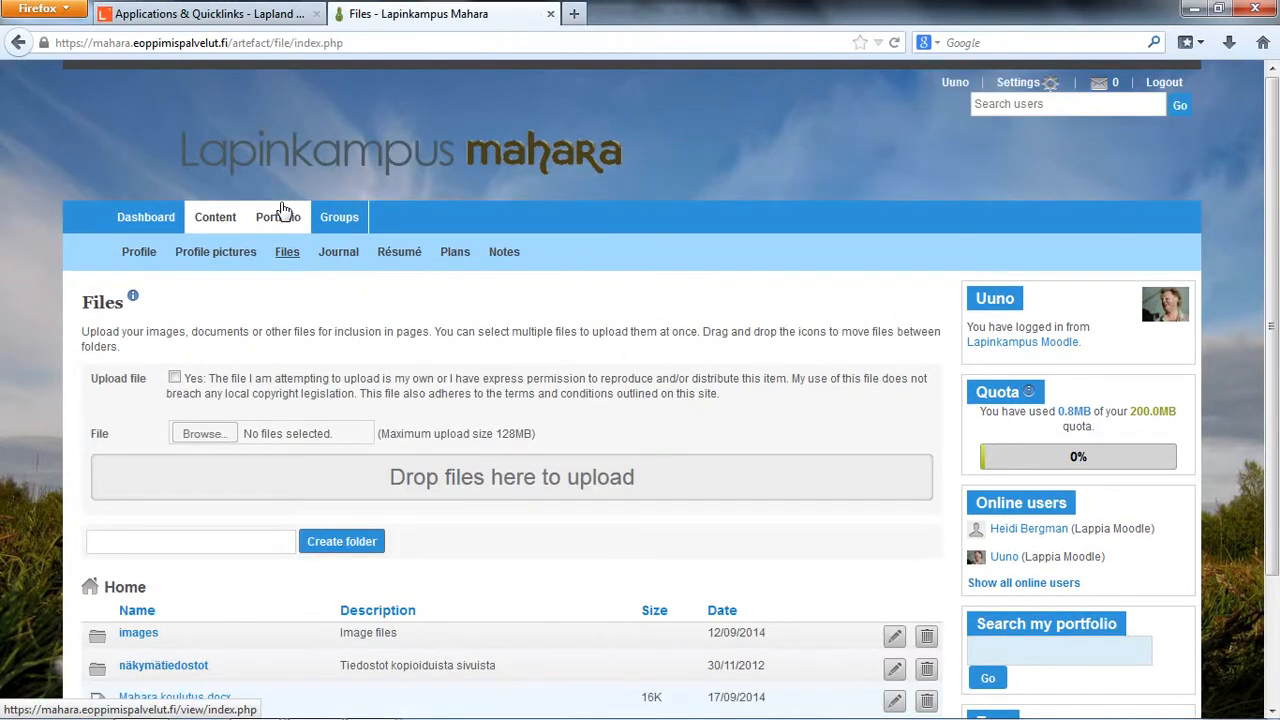
Step: Examine the Files page, including the upload instructions, maximum upload size, folder creation field and existing files
{"action": "scroll", "coordinate": [283, 210], "scroll_direction": "down", "scroll_amount": 2}
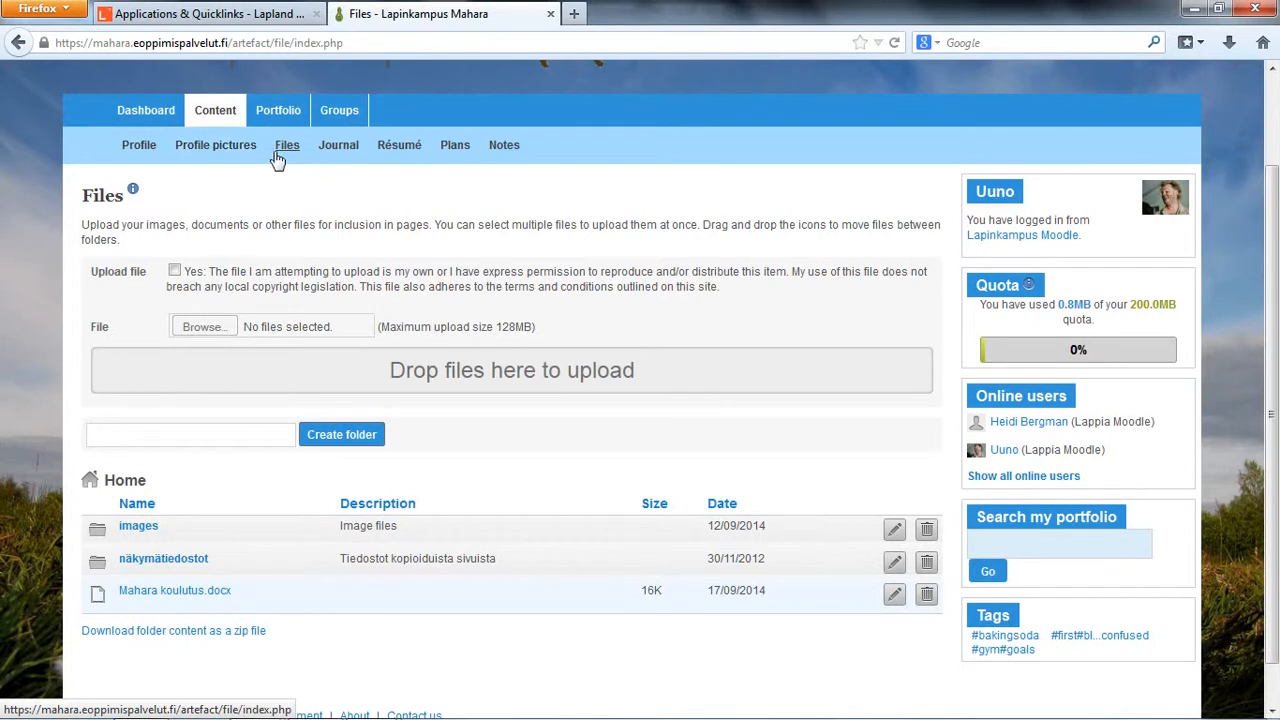
{"action": "scroll", "coordinate": [311, 204], "scroll_direction": "down", "scroll_amount": 1}
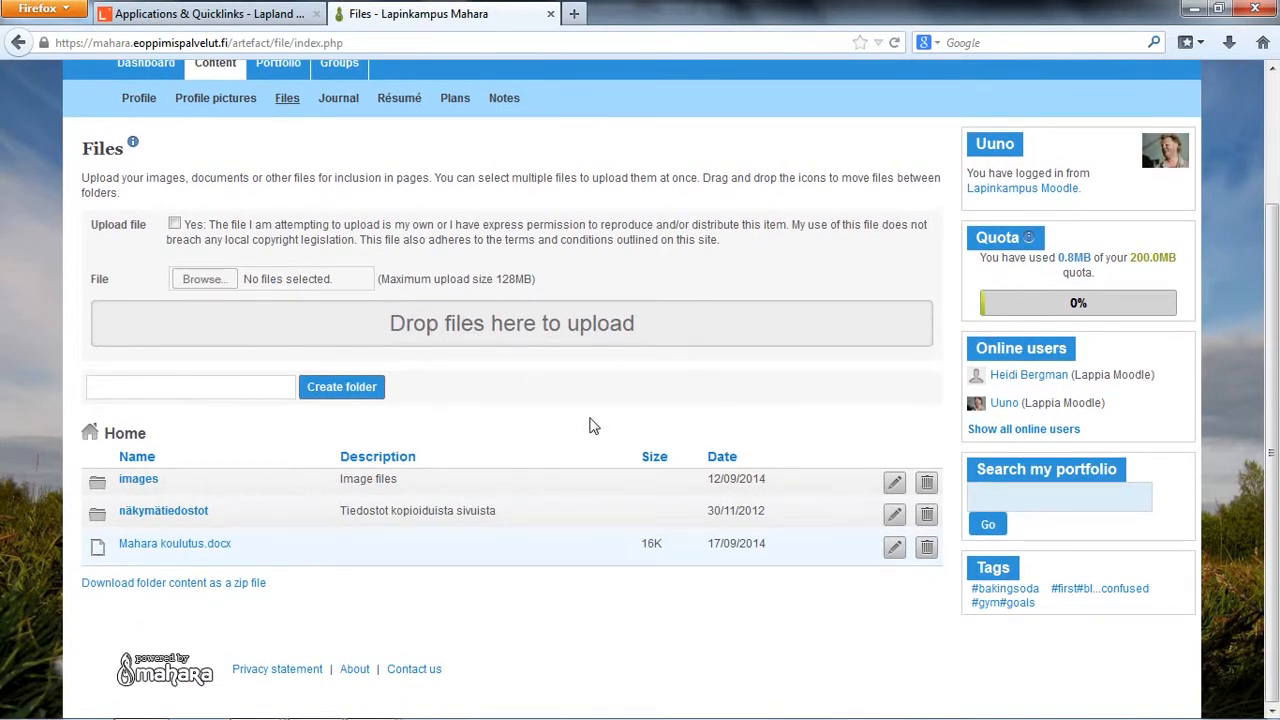
{"action": "double_click", "coordinate": [146, 180]}
{"action": "left_click_drag", "start_coordinate": [192, 180], "coordinate": [428, 184]}
{"action": "left_click", "coordinate": [428, 184]}
{"action": "scroll", "coordinate": [437, 206], "scroll_direction": "up", "scroll_amount": 2}
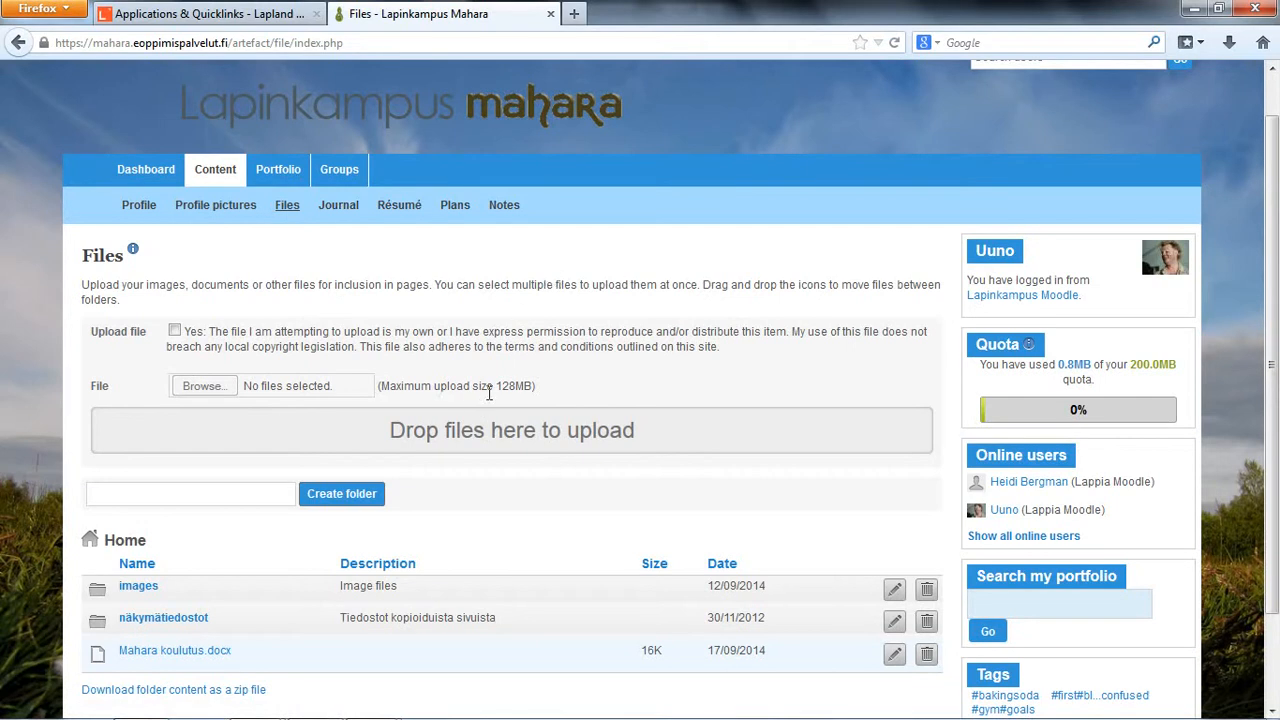
{"action": "scroll", "coordinate": [490, 393], "scroll_direction": "down", "scroll_amount": 2}
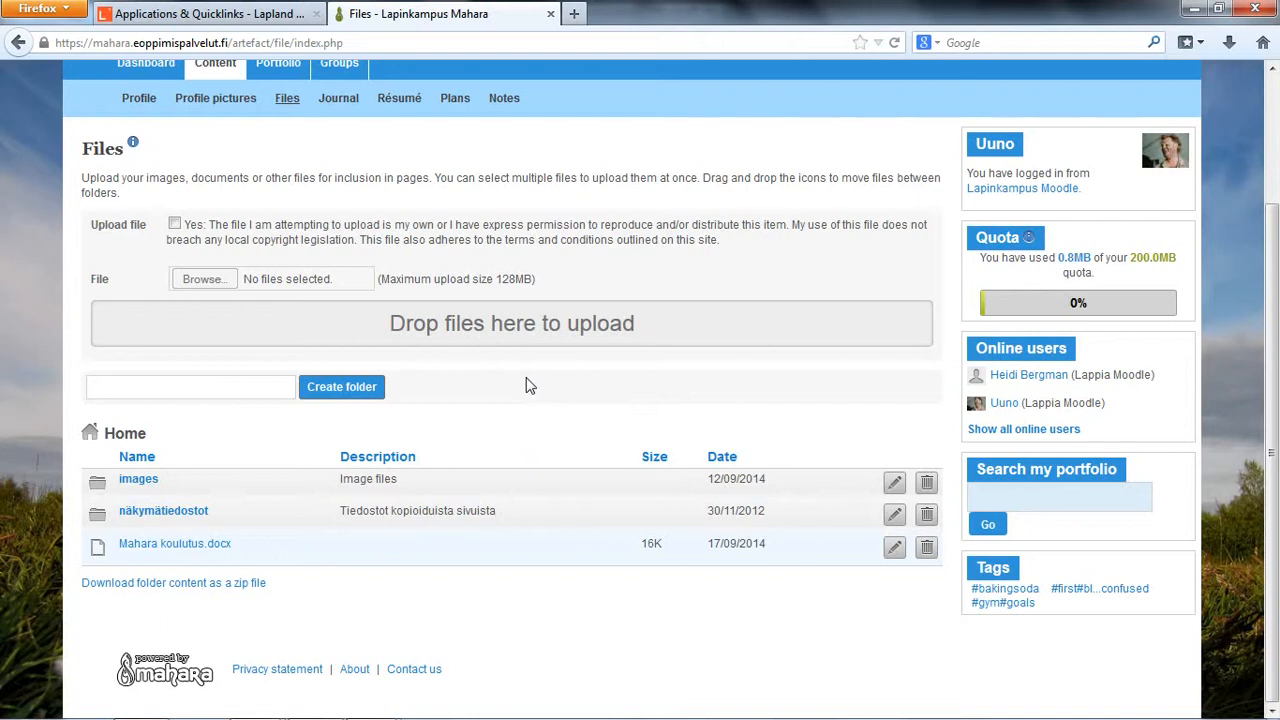
{"action": "scroll", "coordinate": [528, 380], "scroll_direction": "up", "scroll_amount": 3}
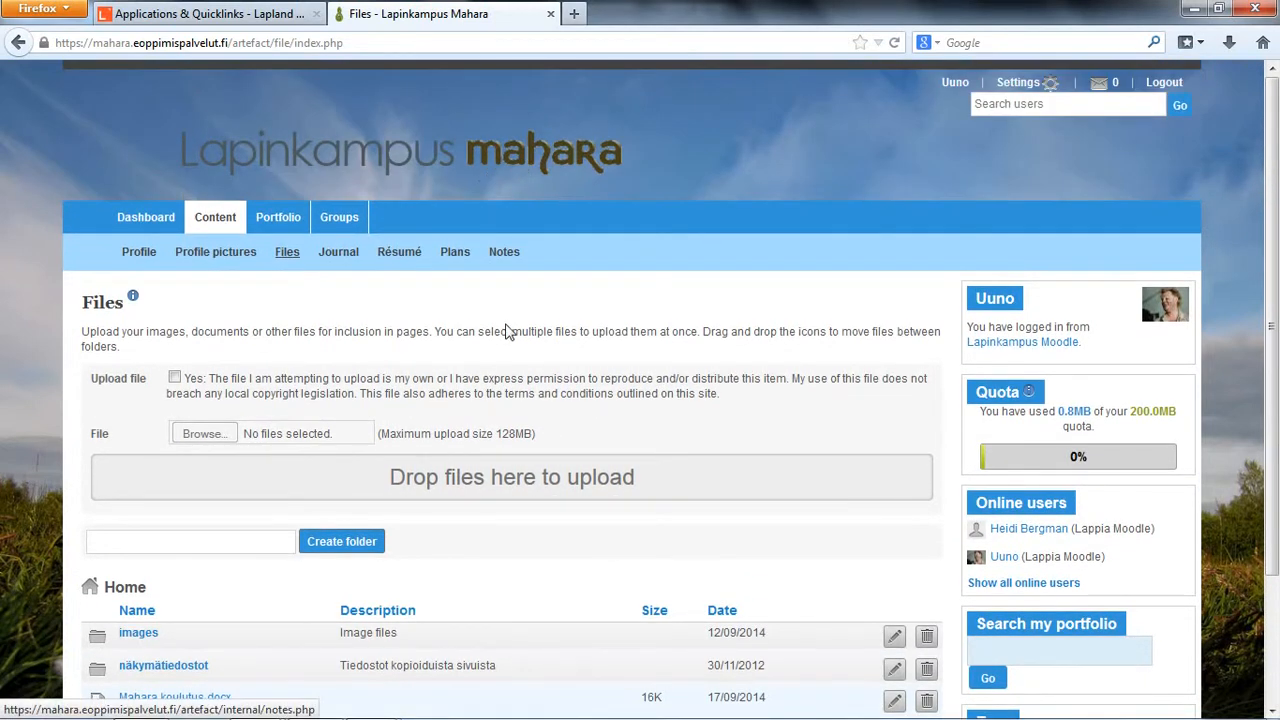
{"action": "scroll", "coordinate": [496, 316], "scroll_direction": "down", "scroll_amount": 3}
{"action": "scroll", "coordinate": [530, 462], "scroll_direction": "up", "scroll_amount": 3}
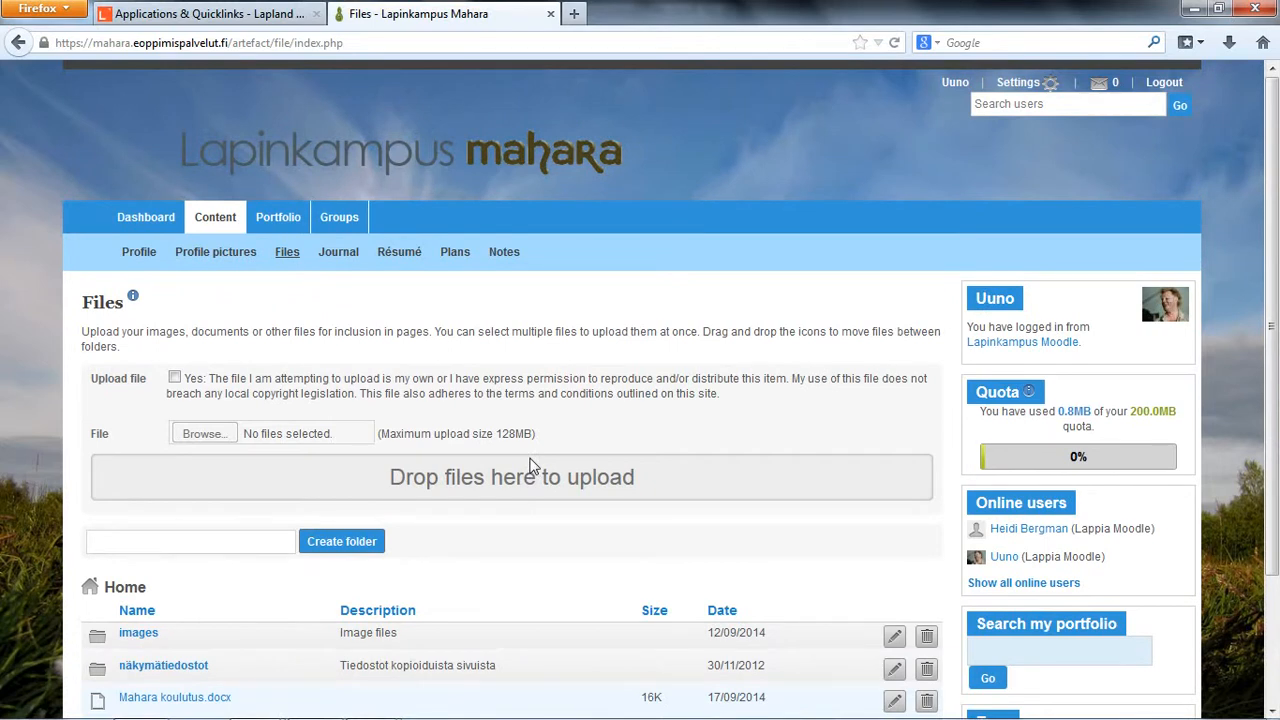
{"action": "scroll", "coordinate": [532, 455], "scroll_direction": "down", "scroll_amount": 3}
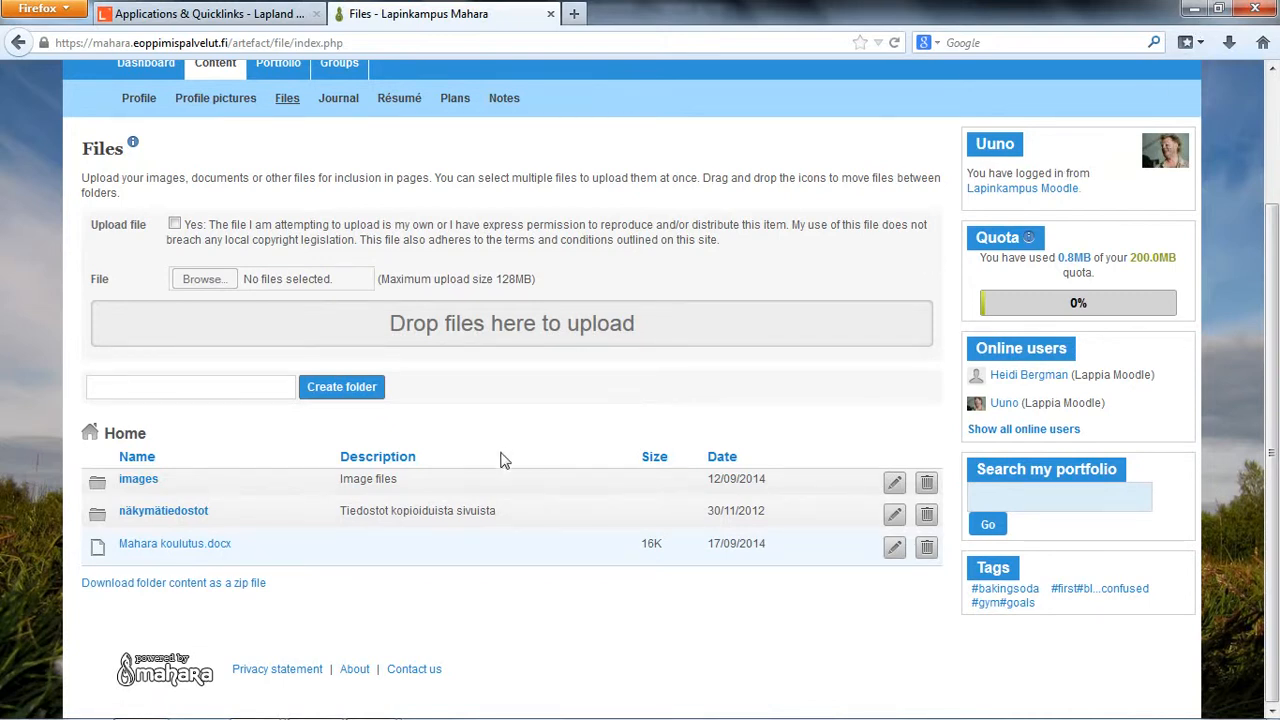
Step: Expose the desktop around the browser by restoring the browser window down, closing Xvid Status and minimizing Word
{"action": "left_click", "coordinate": [1218, 8]}
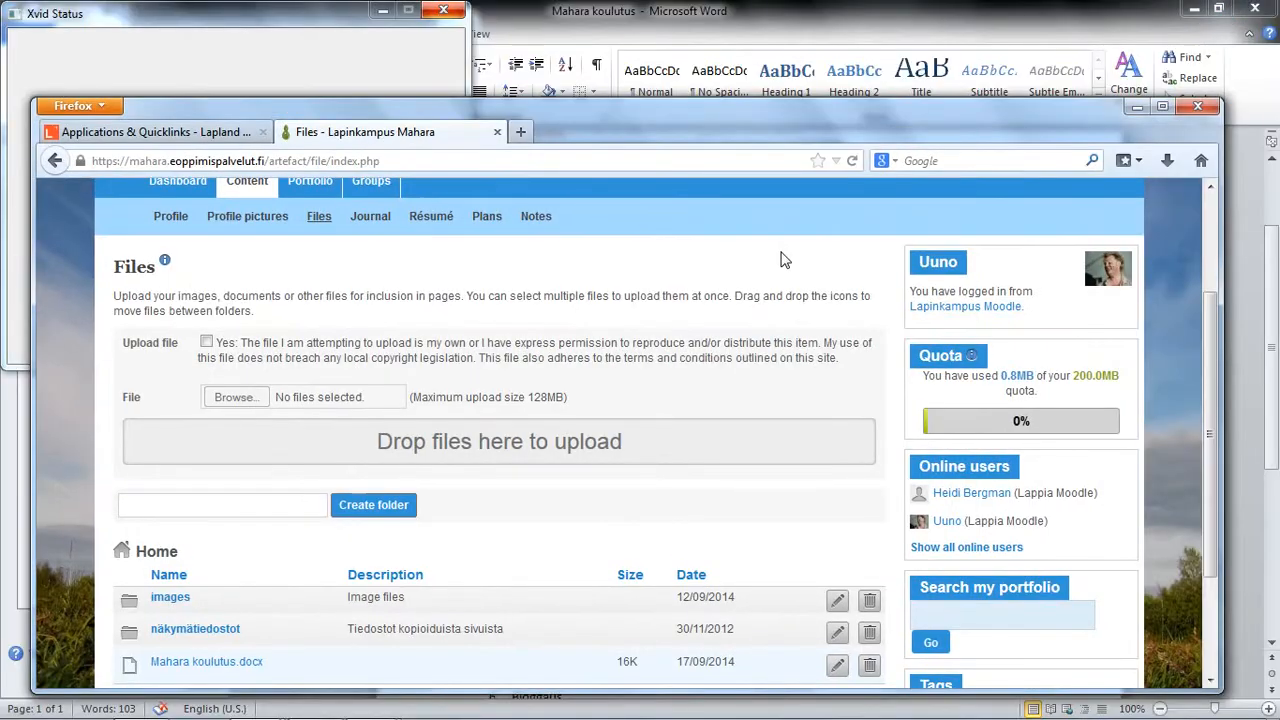
{"action": "left_click", "coordinate": [436, 16]}
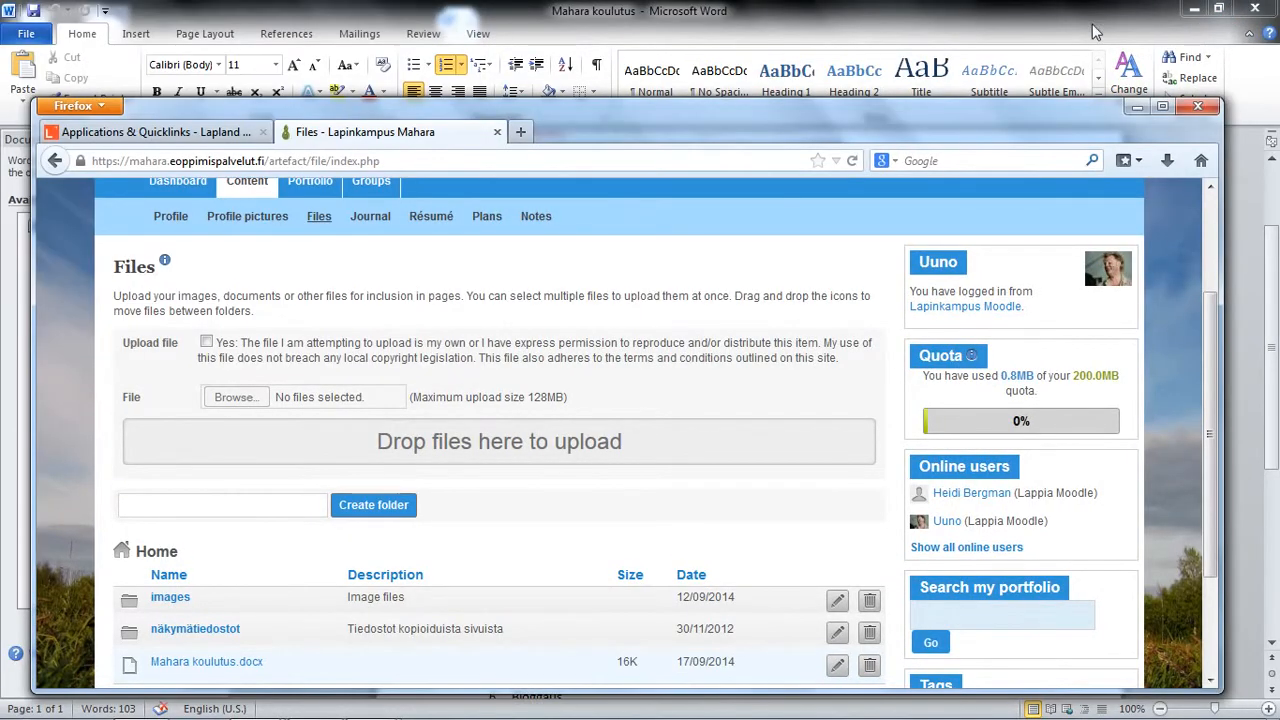
{"action": "left_click", "coordinate": [1137, 28]}
{"action": "left_click", "coordinate": [1193, 8]}
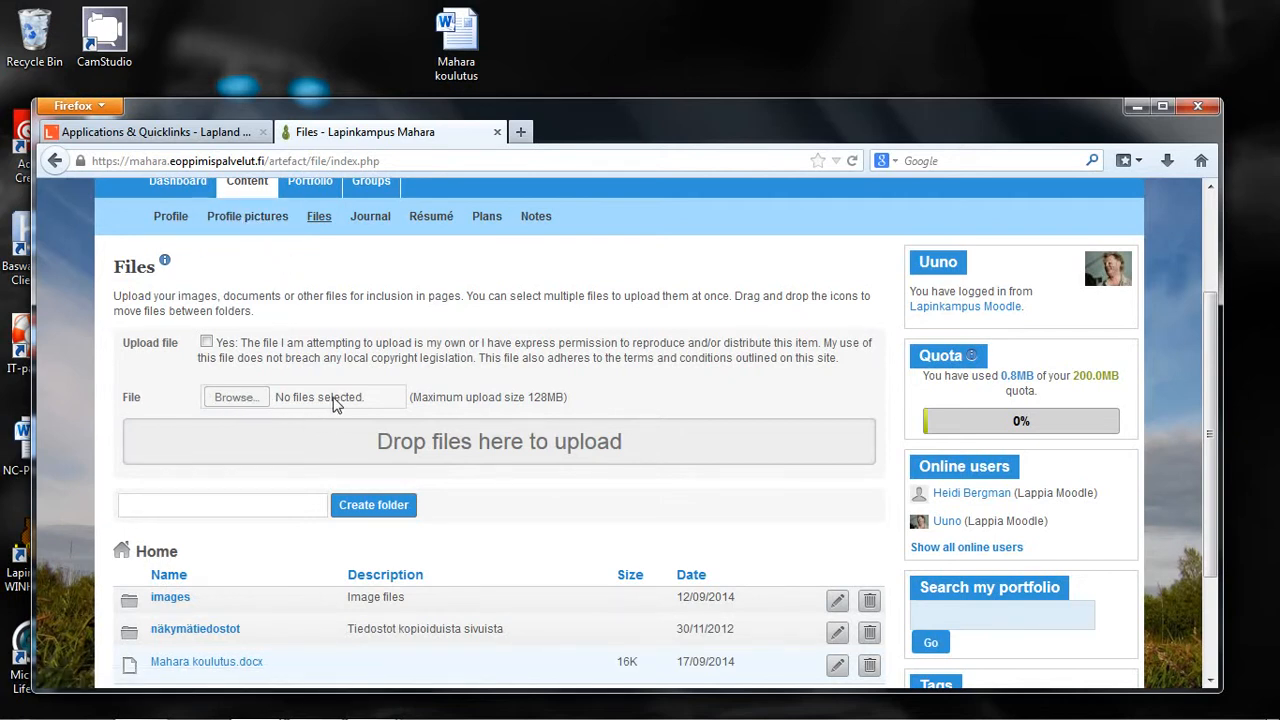
Step: Accept the copyright statement and upload the Mahara koulutus document from the desktop into the Home folder
{"action": "left_click", "coordinate": [206, 342]}
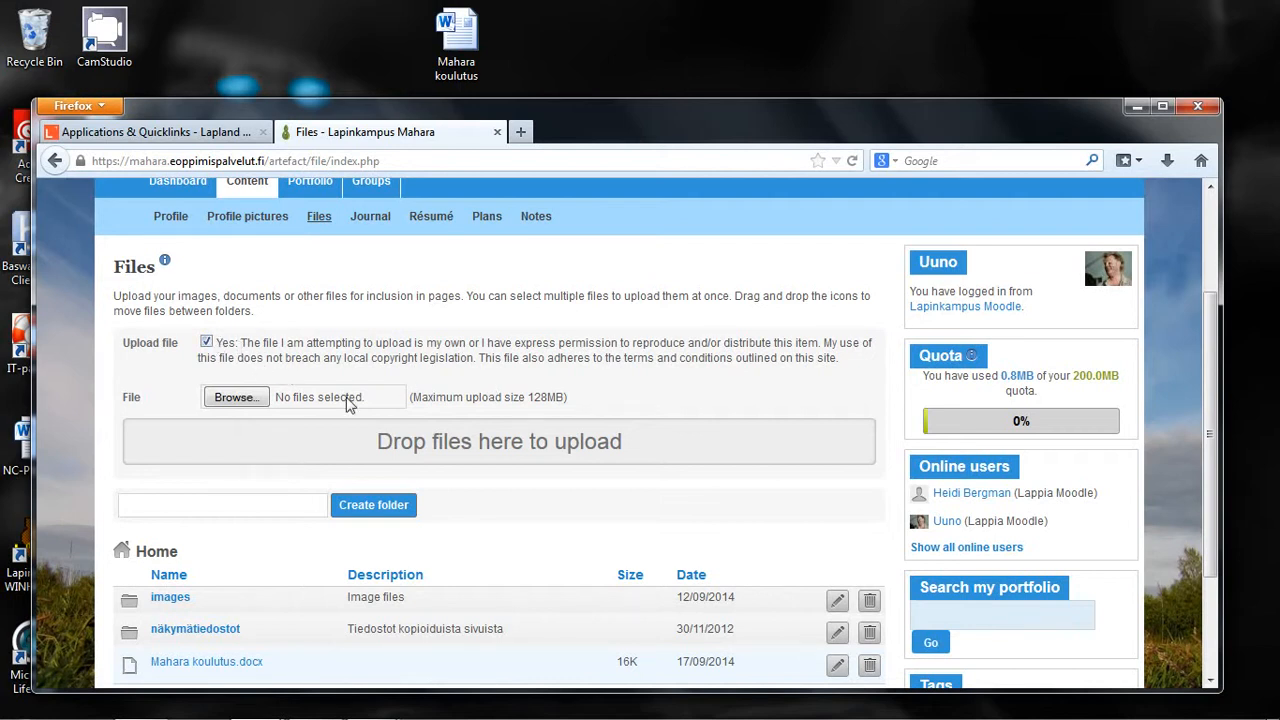
{"action": "left_click", "coordinate": [468, 40]}
{"action": "left_click_drag", "start_coordinate": [466, 40], "coordinate": [500, 450]}
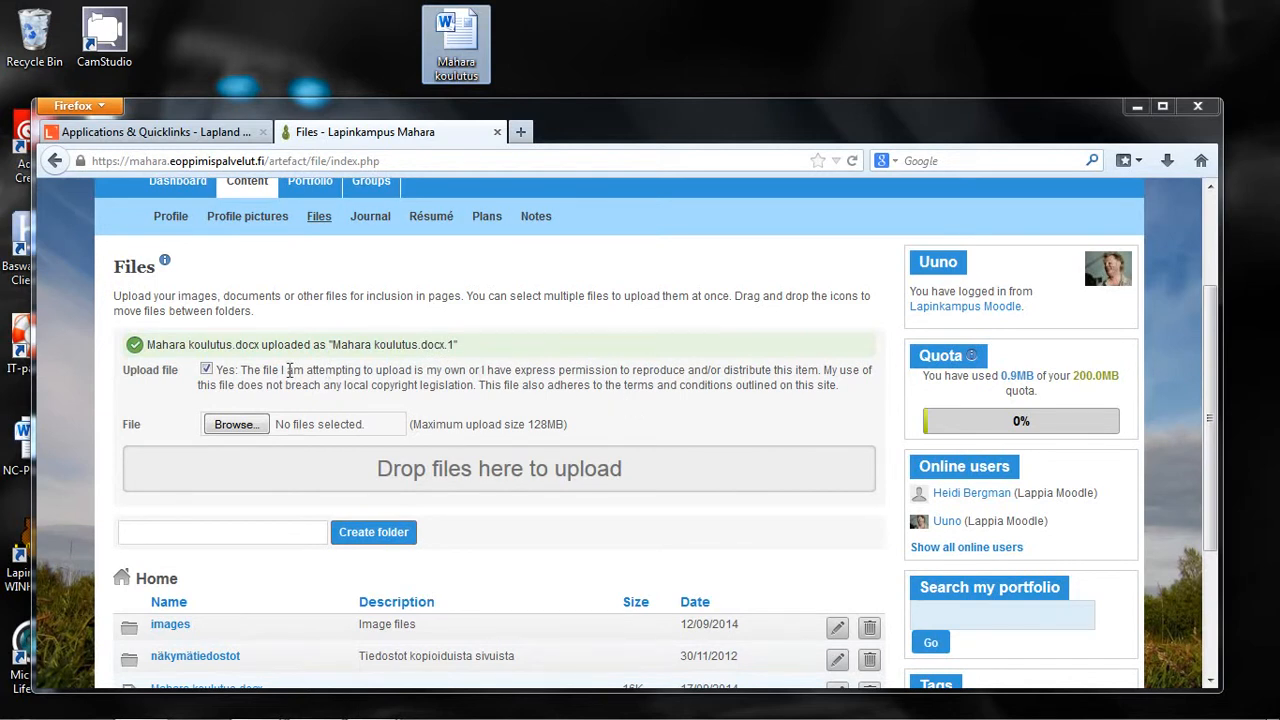
{"action": "left_click_drag", "start_coordinate": [148, 344], "coordinate": [458, 344]}
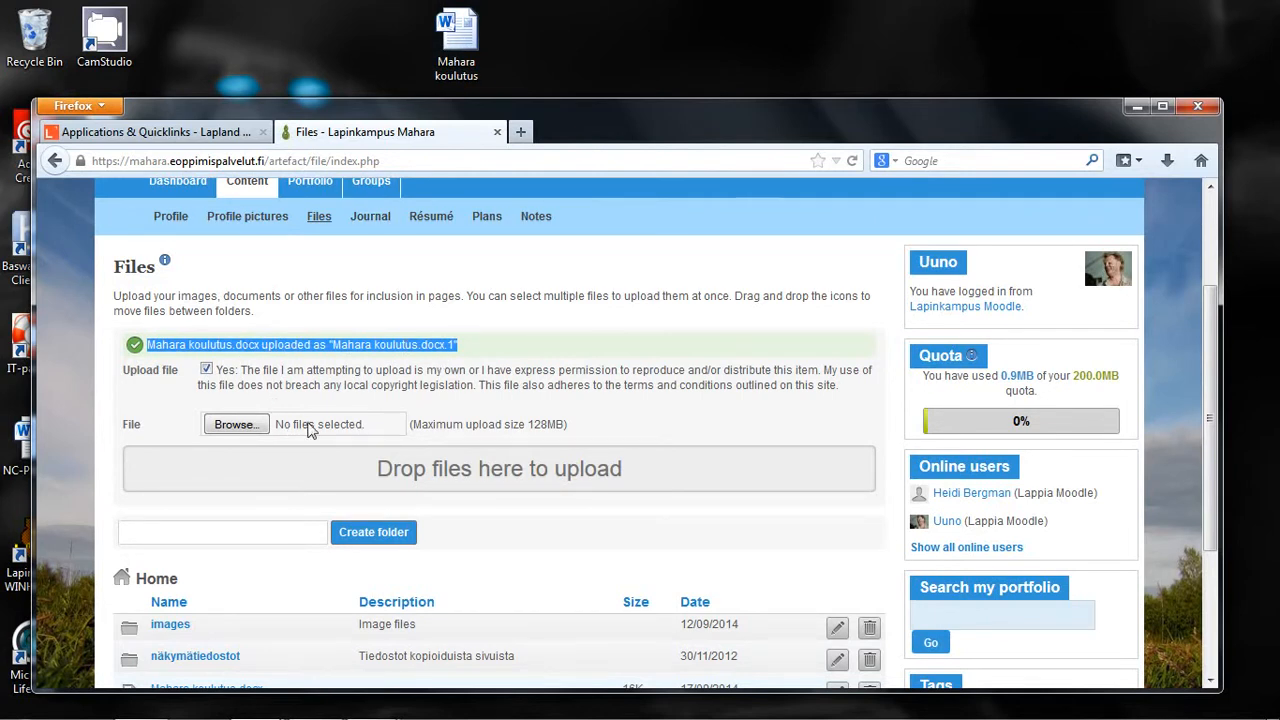
Step: Try to create a new folder in Home without giving it a name
{"action": "scroll", "coordinate": [510, 420], "scroll_direction": "down", "scroll_amount": 2}
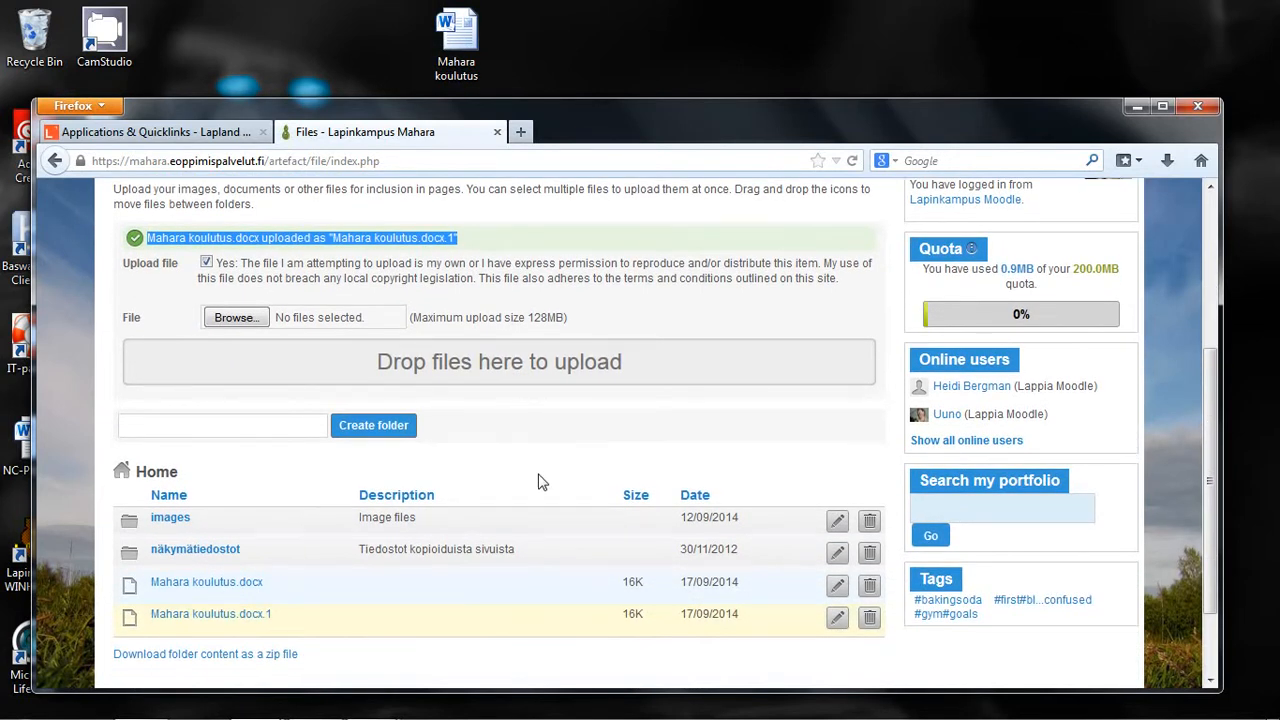
{"action": "scroll", "coordinate": [537, 480], "scroll_direction": "down", "scroll_amount": 2}
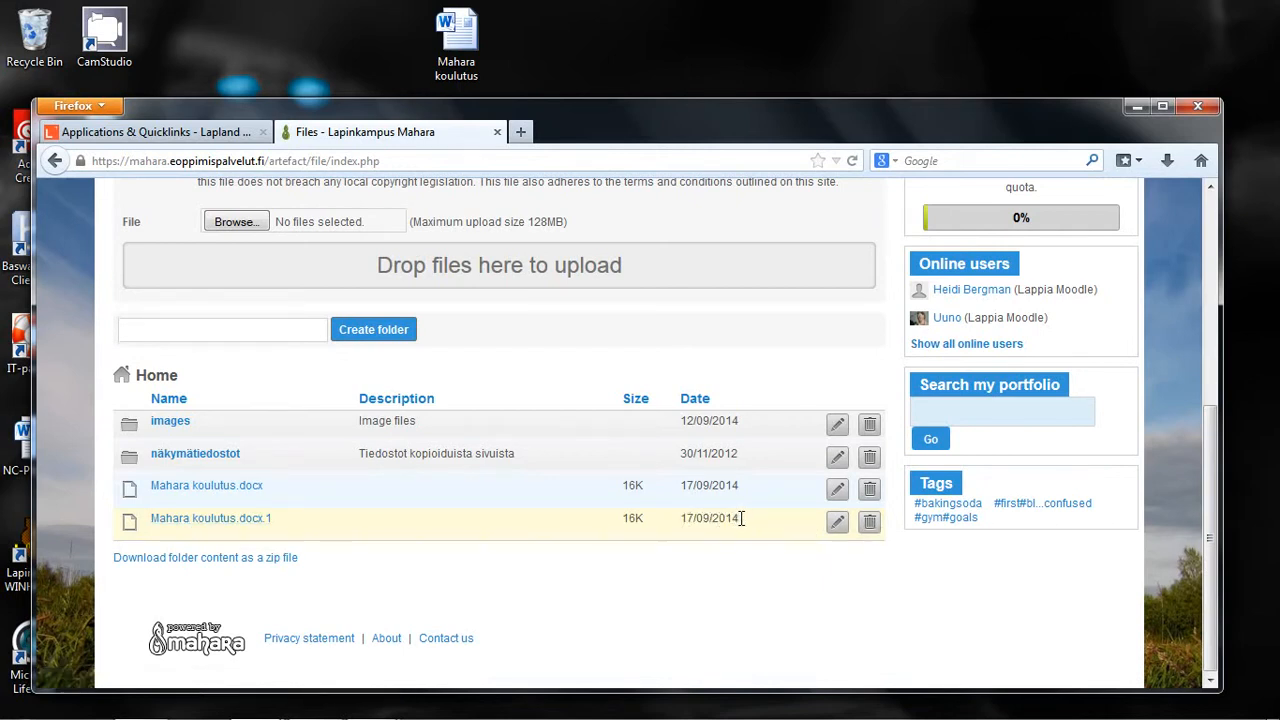
{"action": "scroll", "coordinate": [330, 485], "scroll_direction": "up", "scroll_amount": 3}
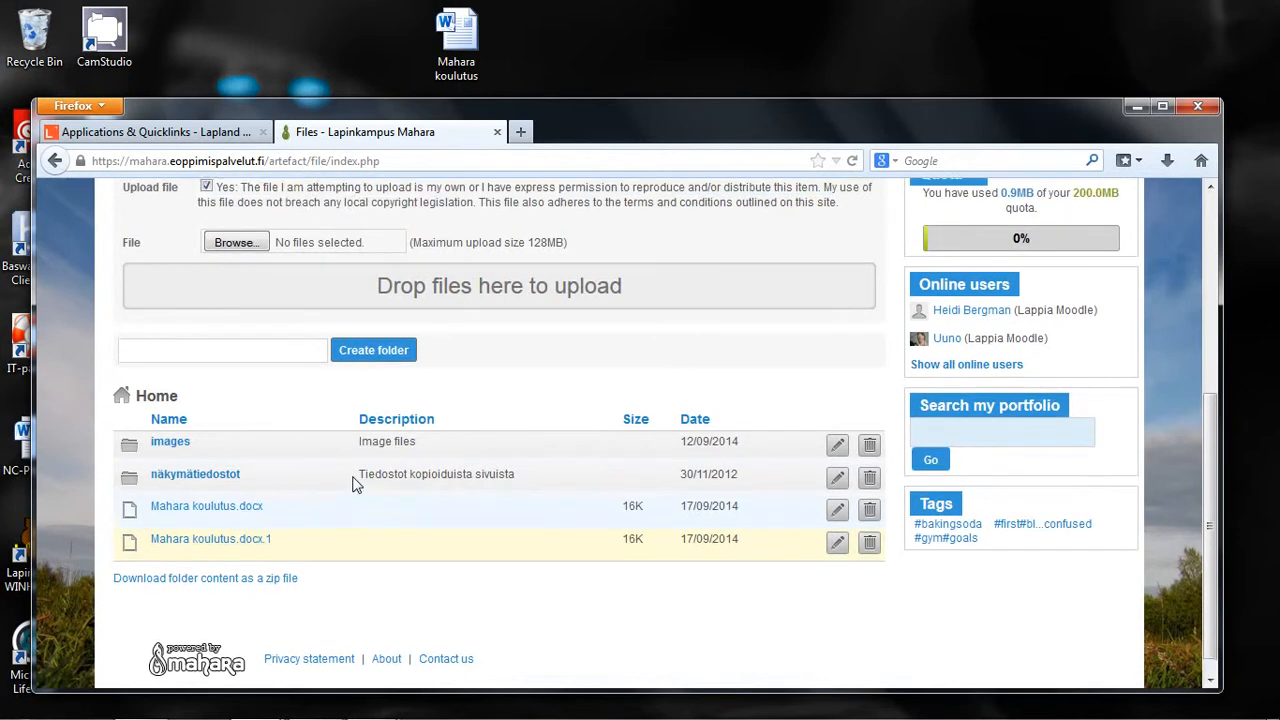
{"action": "left_click", "coordinate": [398, 543]}
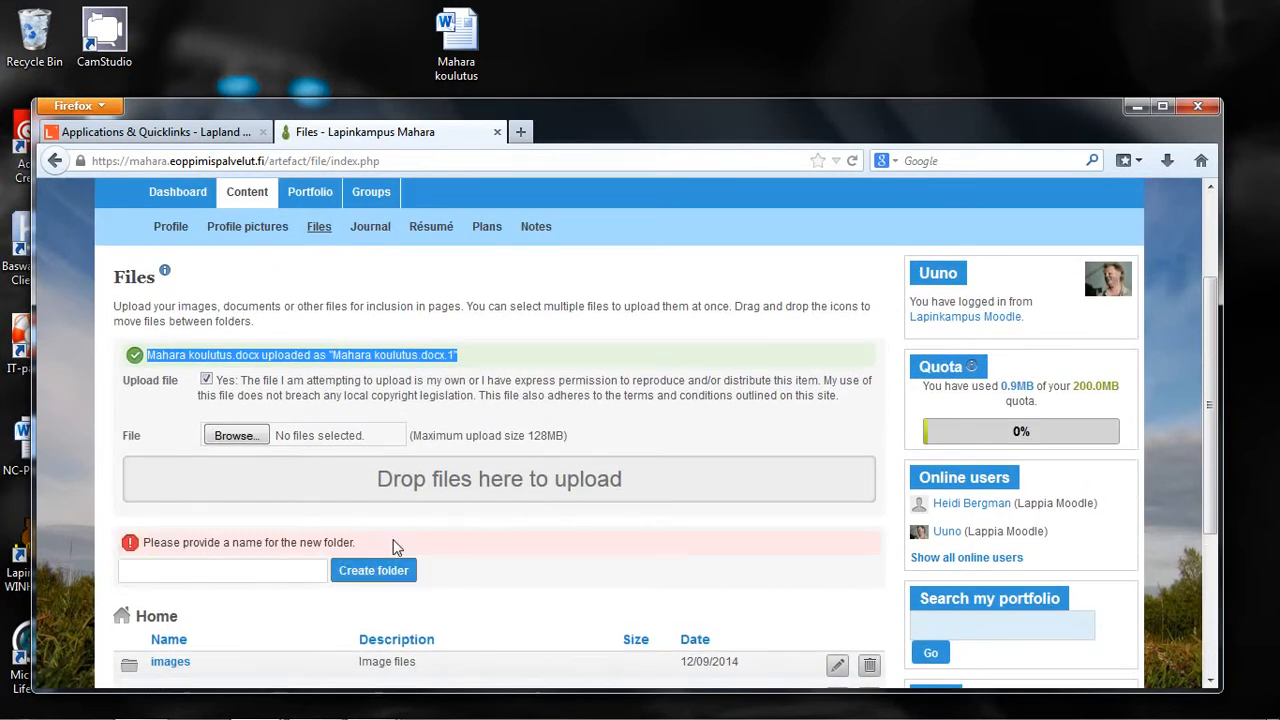
Step: Create a folder named "Sweden trip images" in Home
{"action": "left_click", "coordinate": [292, 562]}
{"action": "scroll", "coordinate": [300, 528], "scroll_direction": "down", "scroll_amount": 4}
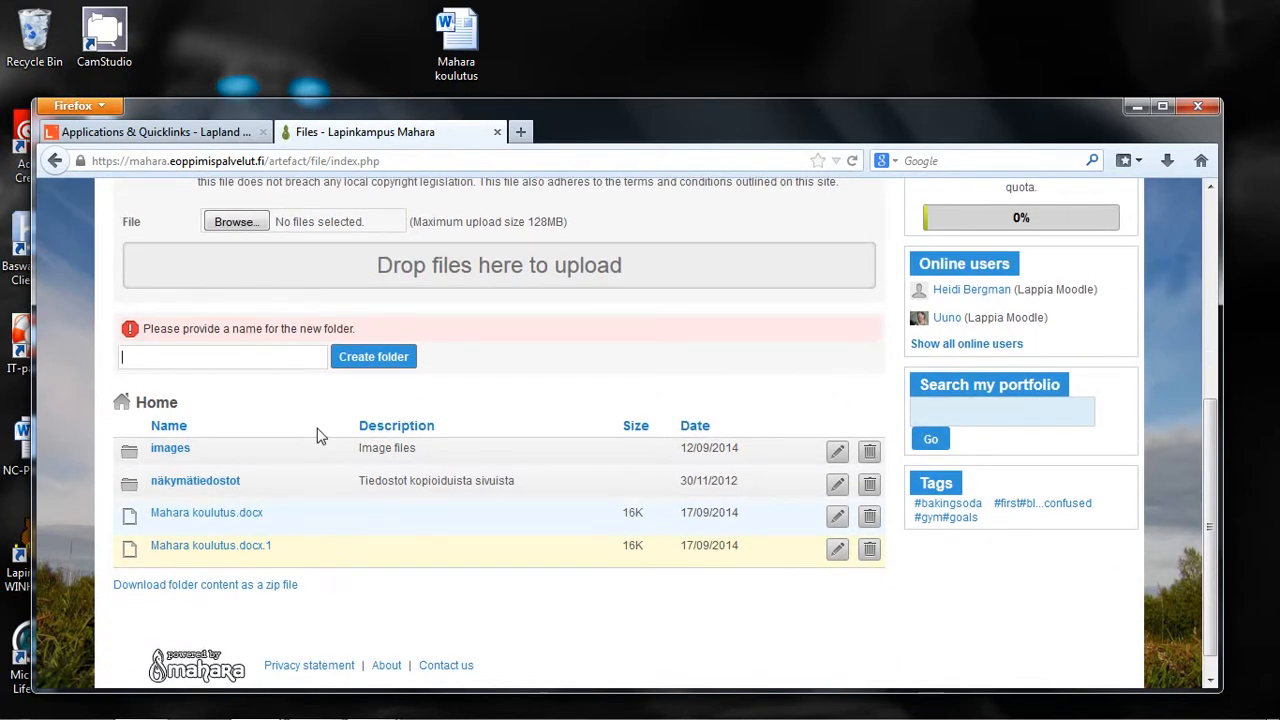
{"action": "type", "text": "Sweden trip images"}
{"action": "left_click", "coordinate": [374, 357]}
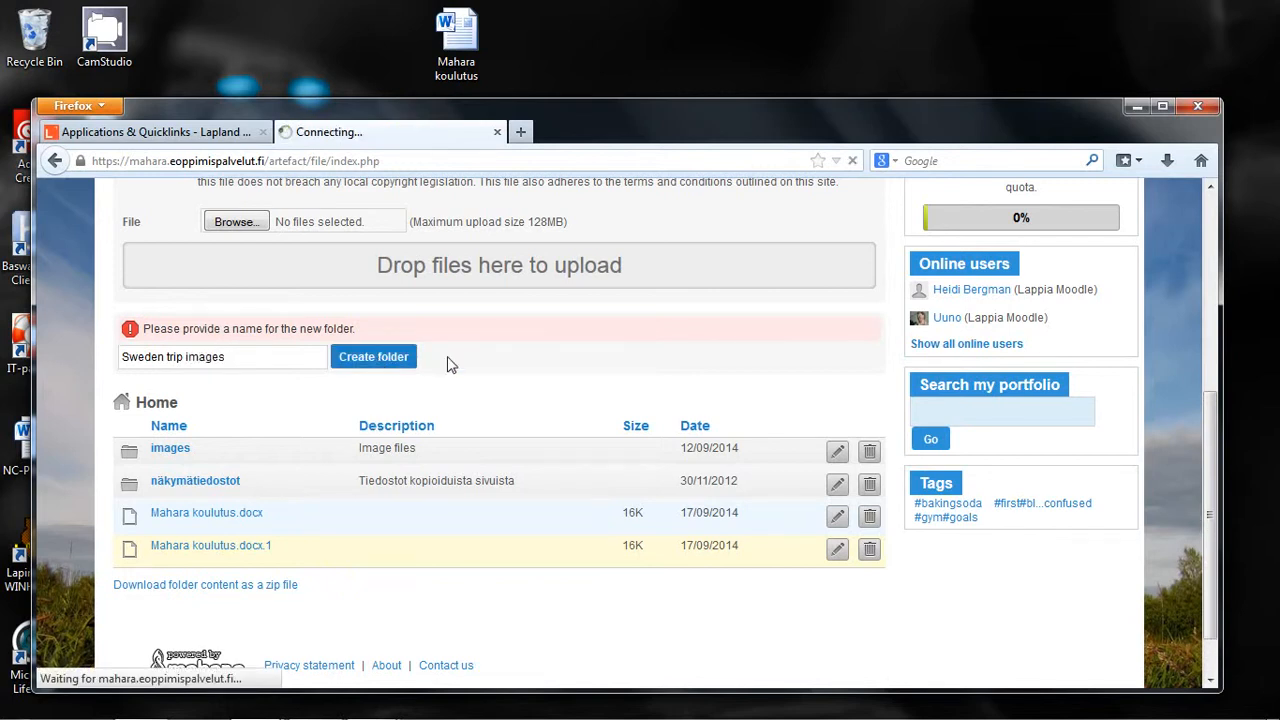
Step: Create another folder in Home named "Blog files"
{"action": "left_click", "coordinate": [263, 362]}
{"action": "type", "text": "Blog files"}
{"action": "left_click", "coordinate": [373, 357]}
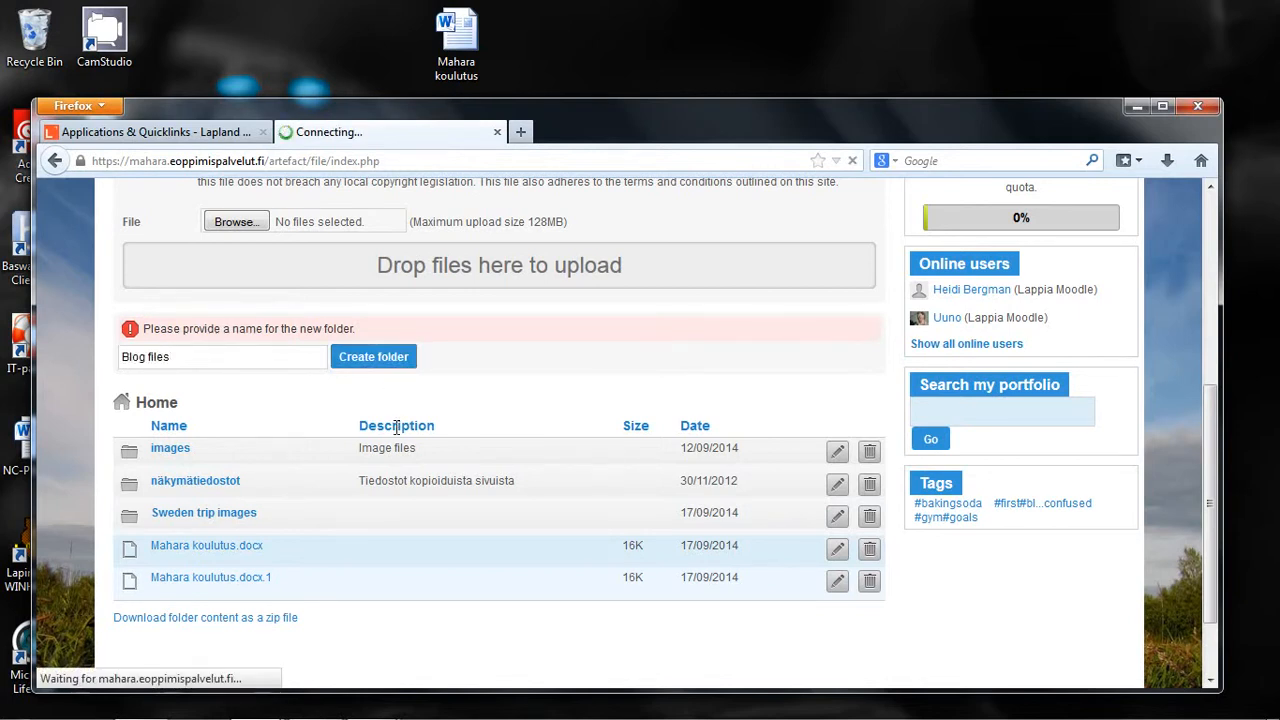
{"action": "scroll", "coordinate": [517, 392], "scroll_direction": "down", "scroll_amount": 2}
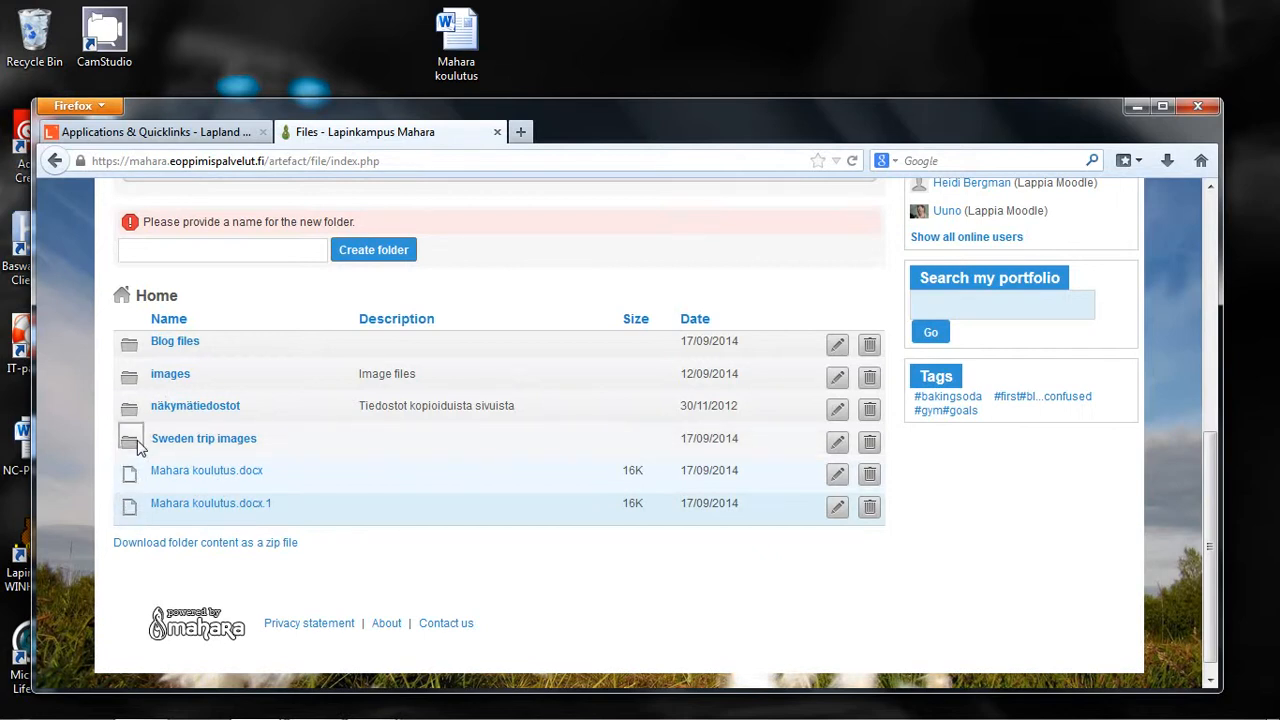
Step: Move both Mahara koulutus documents from Home into folders, placing Mahara koulutus.docx in Blog files, and check the contents of Blog files
{"action": "left_click_drag", "start_coordinate": [137, 447], "coordinate": [137, 447]}
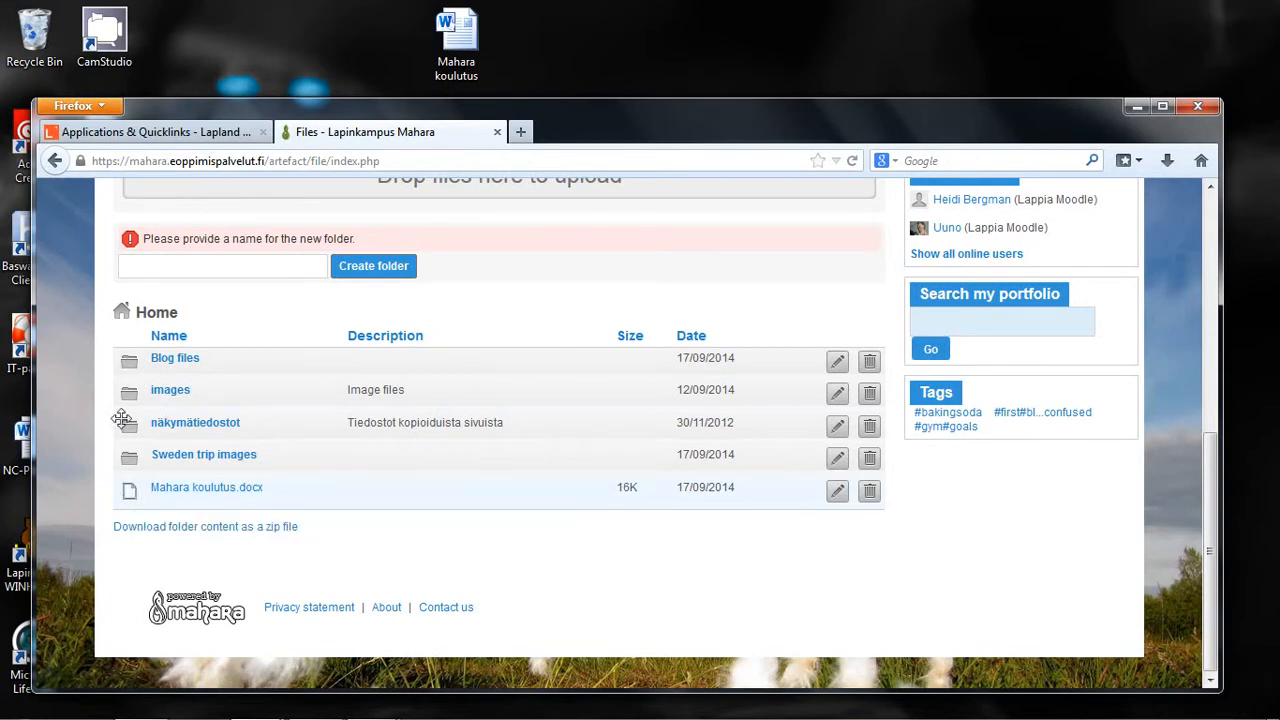
{"action": "left_click_drag", "start_coordinate": [125, 494], "coordinate": [130, 366]}
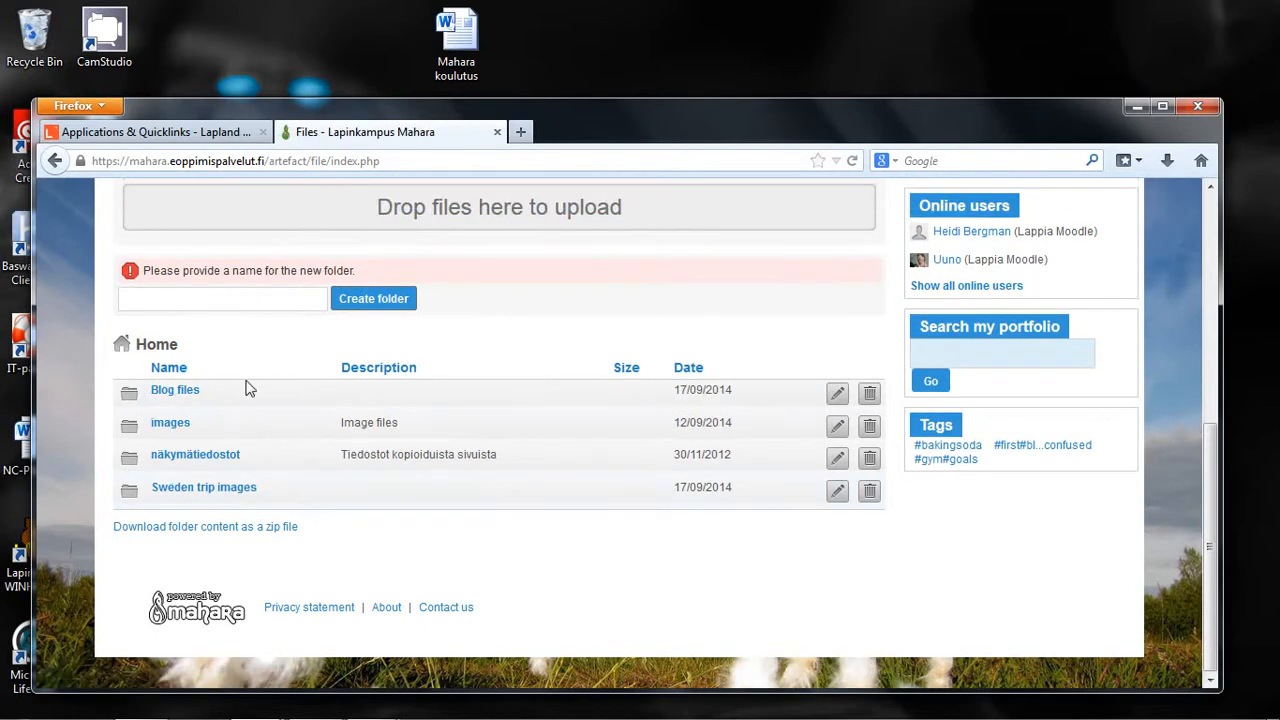
{"action": "left_click", "coordinate": [184, 395]}
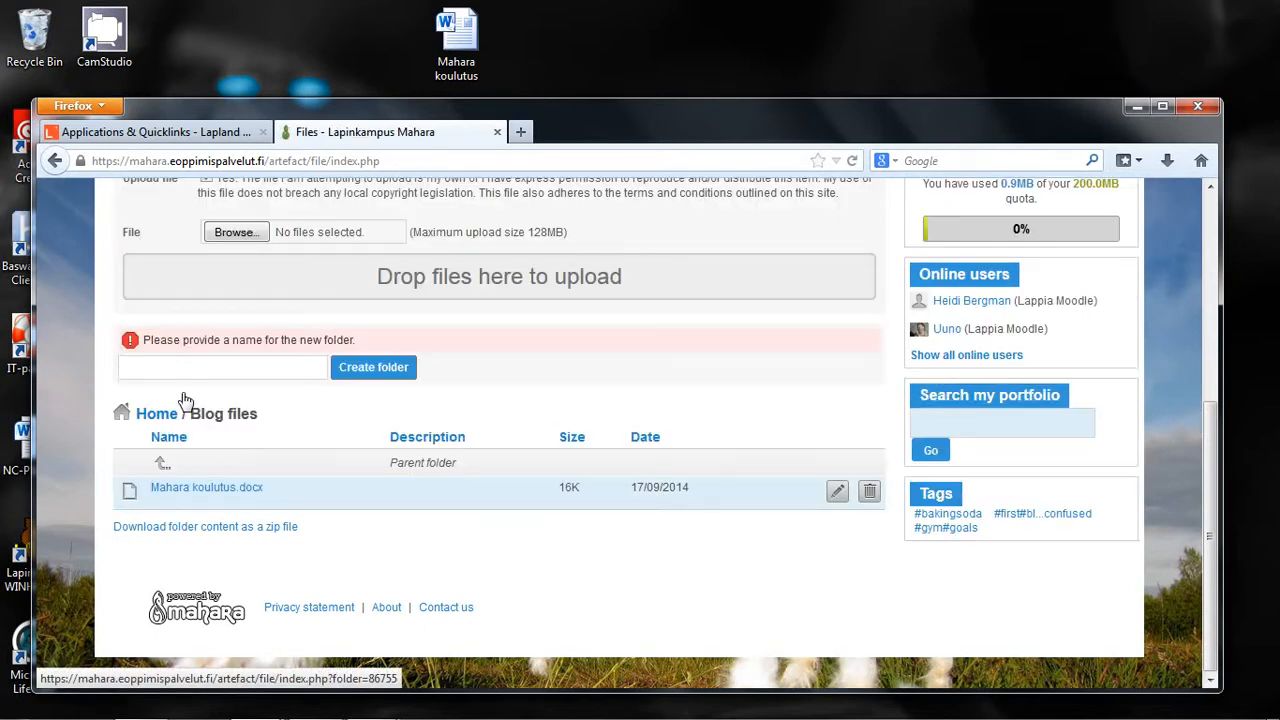
{"action": "left_click", "coordinate": [162, 466]}
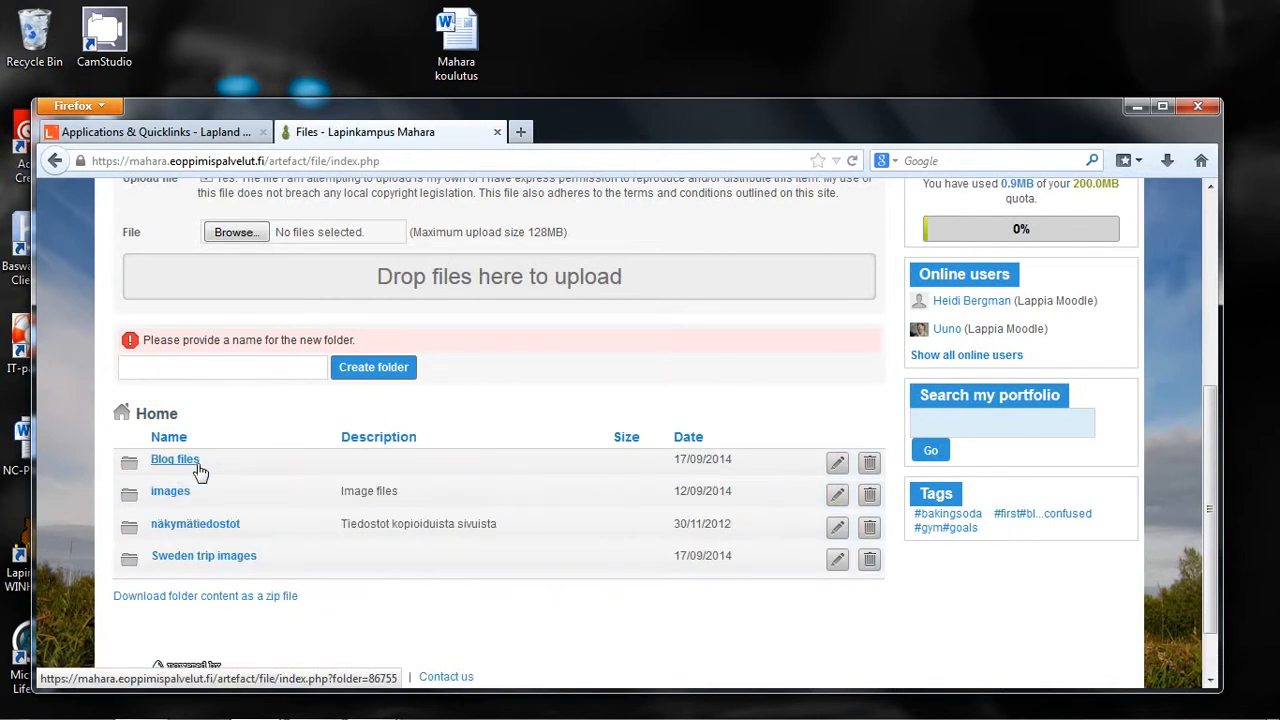
Step: Maximize the browser window and open the journal to view its existing entries
{"action": "scroll", "coordinate": [1070, 284], "scroll_direction": "up", "scroll_amount": 4}
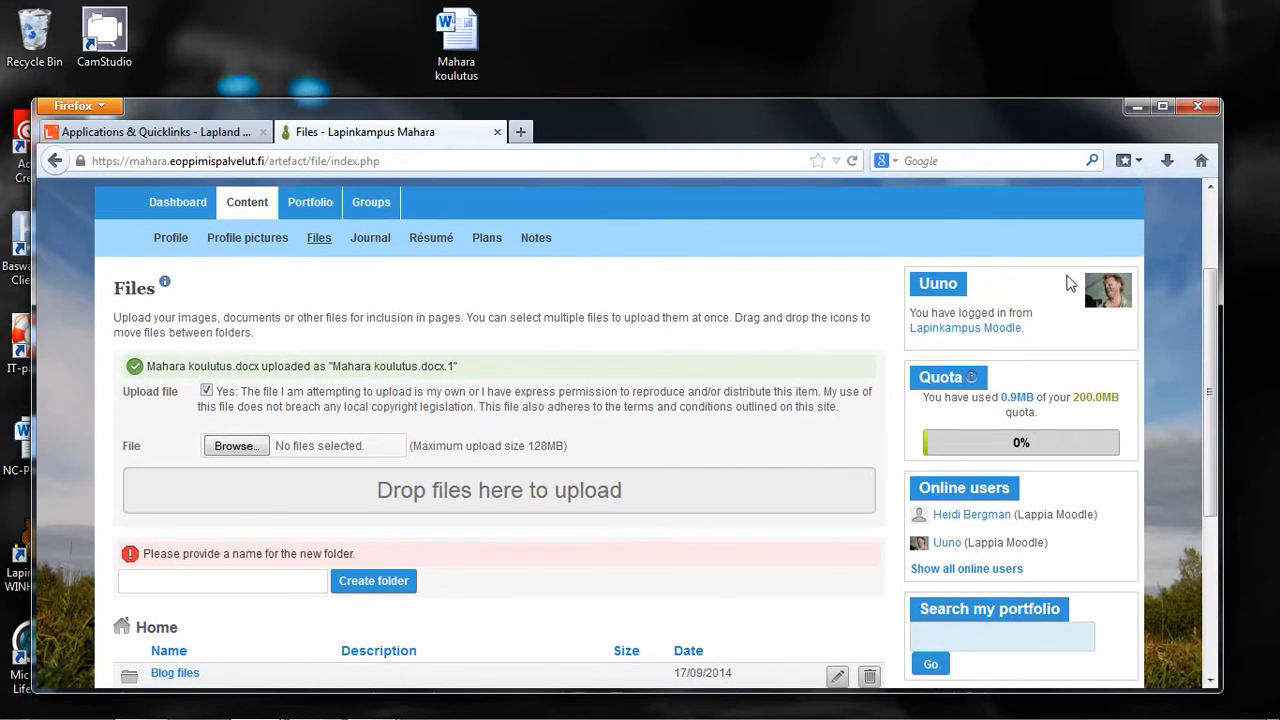
{"action": "left_click", "coordinate": [1163, 108]}
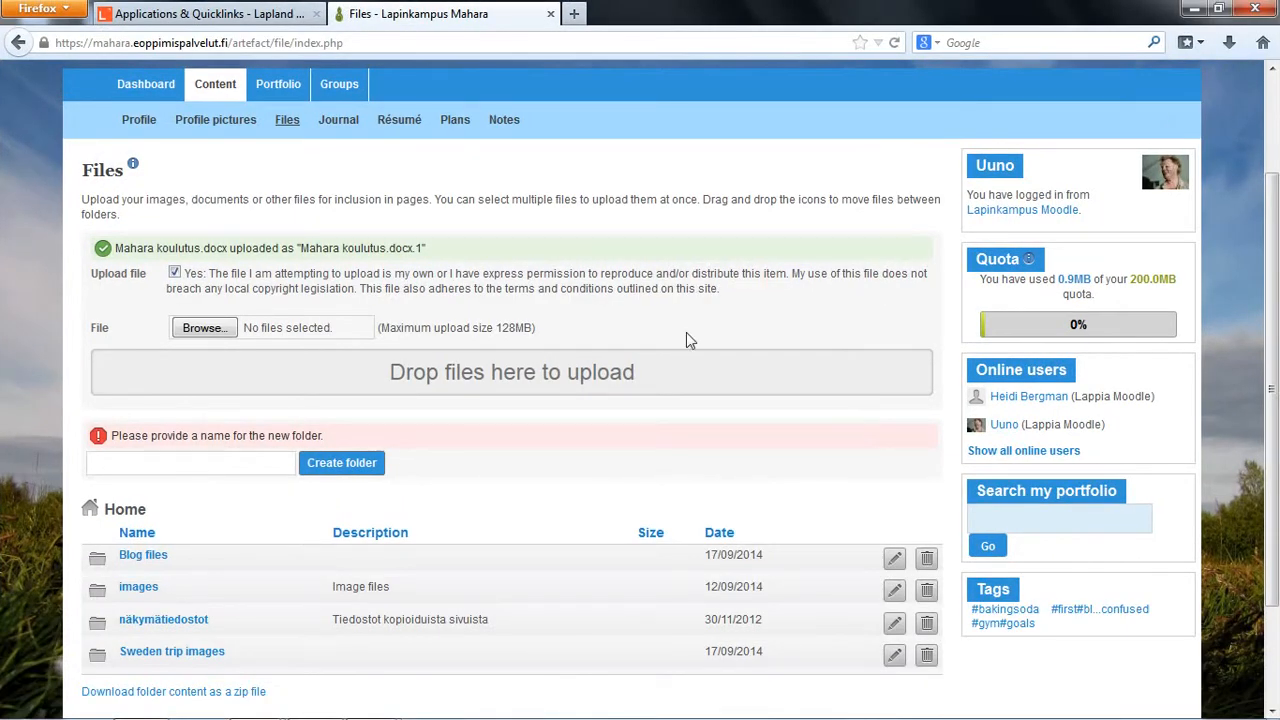
{"action": "scroll", "coordinate": [554, 403], "scroll_direction": "up", "scroll_amount": 2}
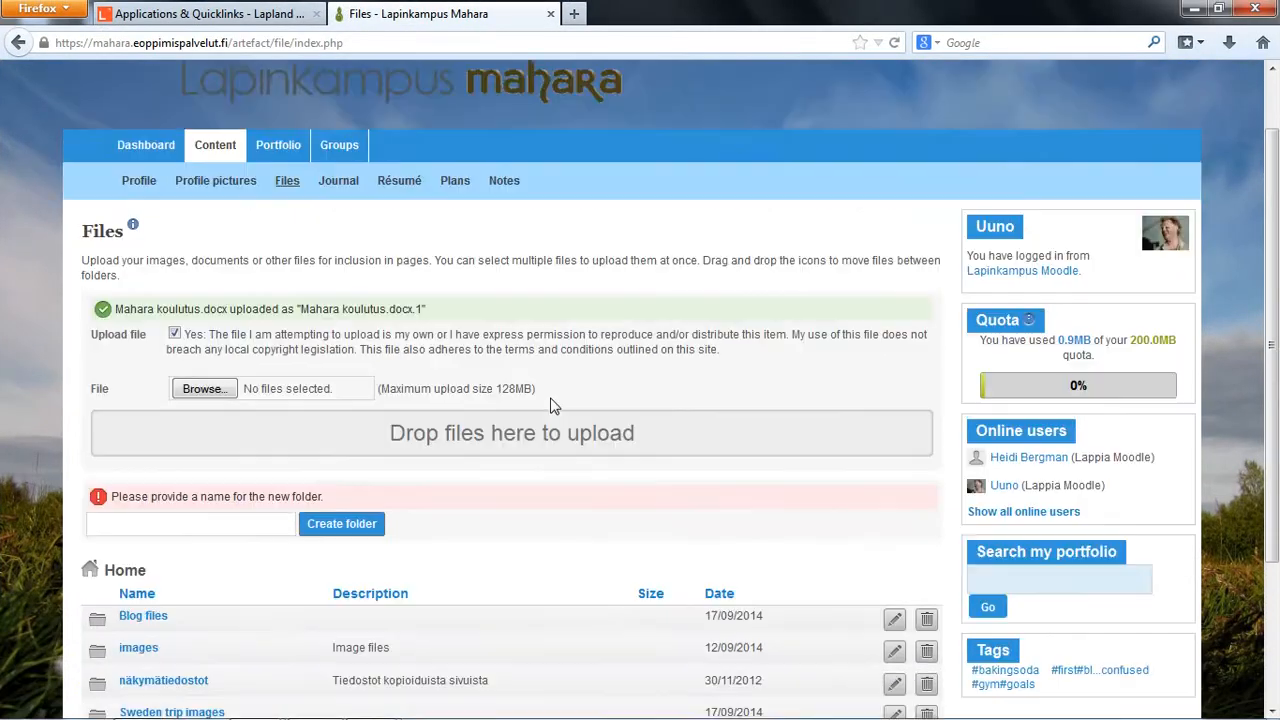
{"action": "left_click", "coordinate": [340, 252]}
{"action": "scroll", "coordinate": [620, 380], "scroll_direction": "down", "scroll_amount": 2}
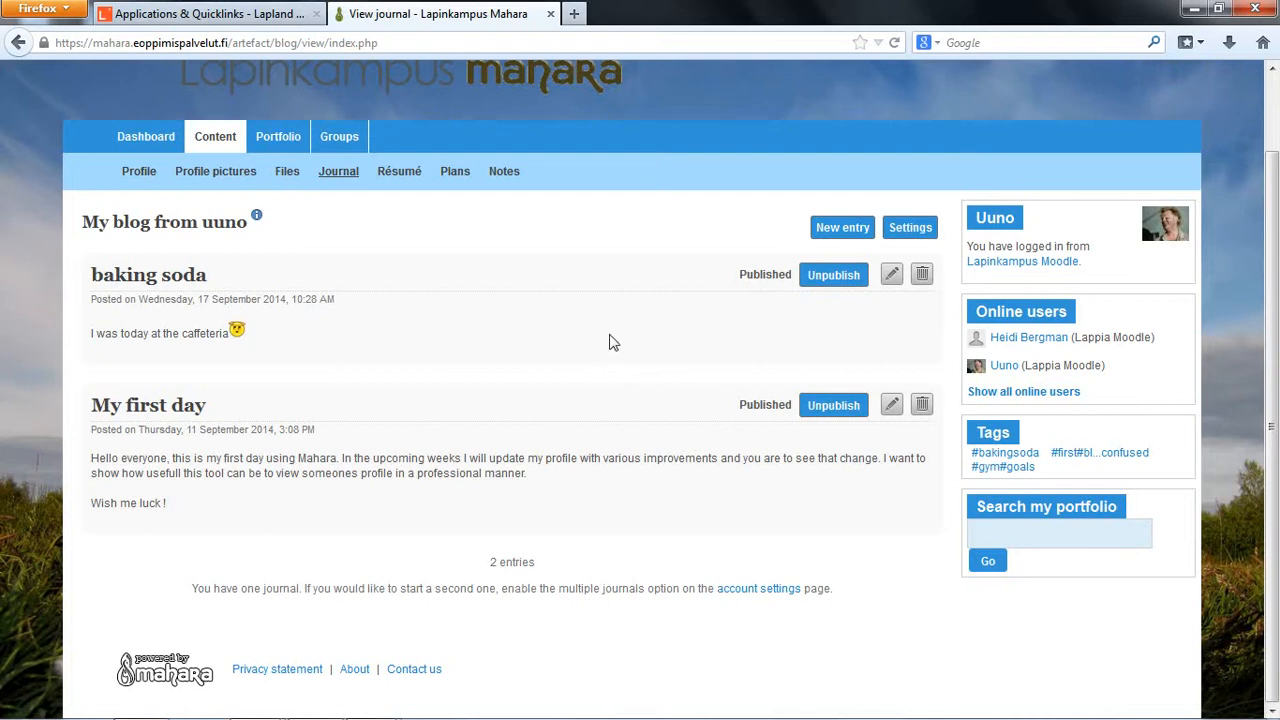
Step: Start a new journal entry titled "My test journal"
{"action": "left_click", "coordinate": [835, 230]}
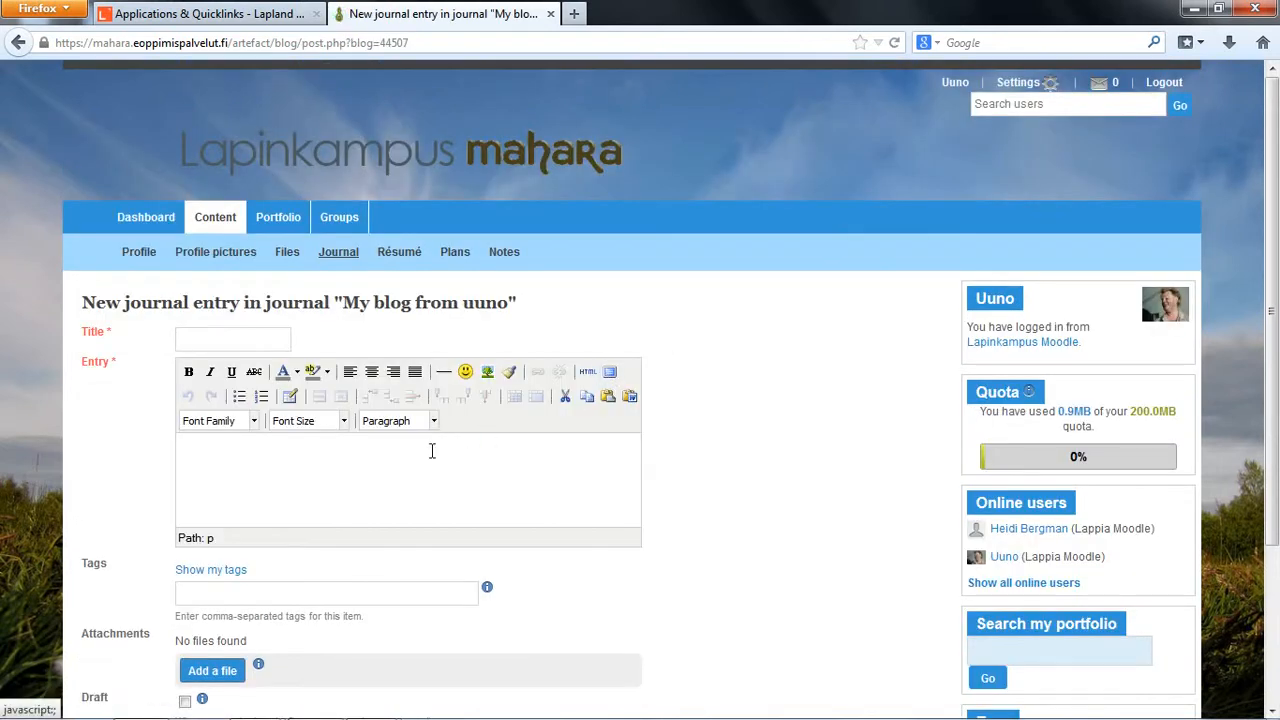
{"action": "scroll", "coordinate": [406, 469], "scroll_direction": "down", "scroll_amount": 3}
{"action": "left_click", "coordinate": [245, 143]}
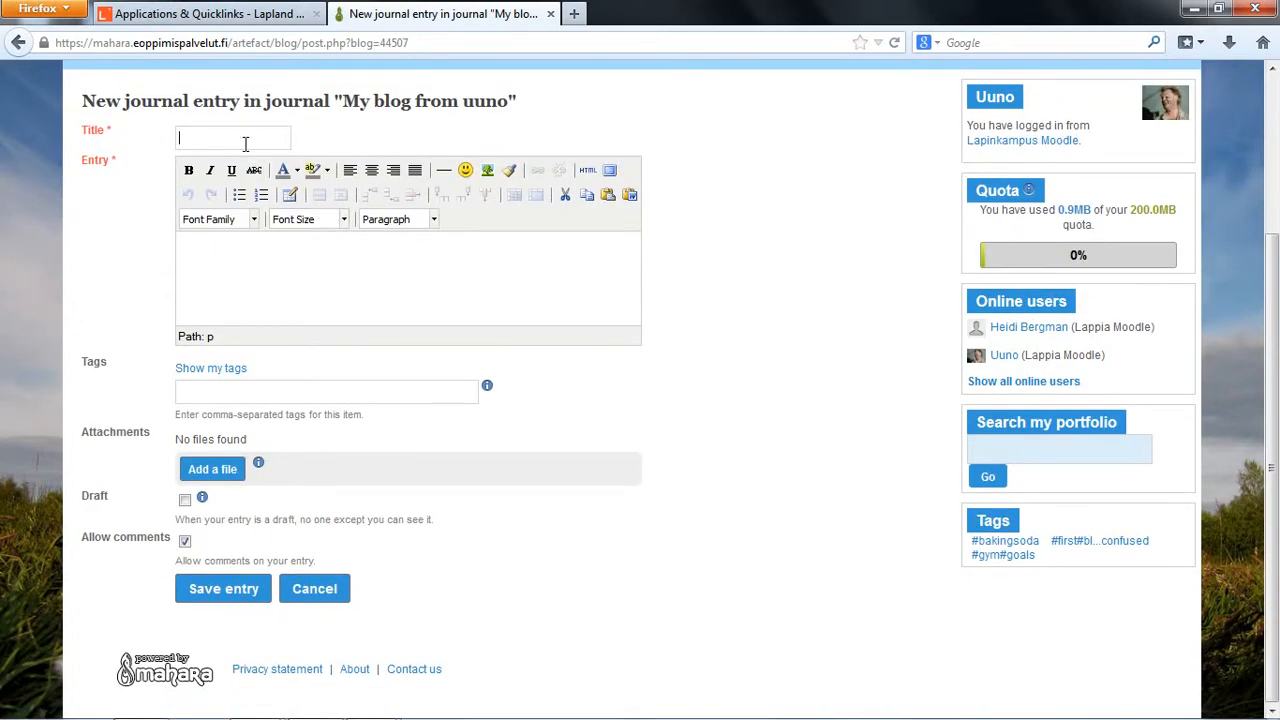
{"action": "type", "text": "My tes"}
Step: Write "Hello everybody this is the new test journal that i would like everyone to try out !" in Arial as the entry text
{"action": "left_click", "coordinate": [252, 242]}
{"action": "left_click", "coordinate": [253, 220]}
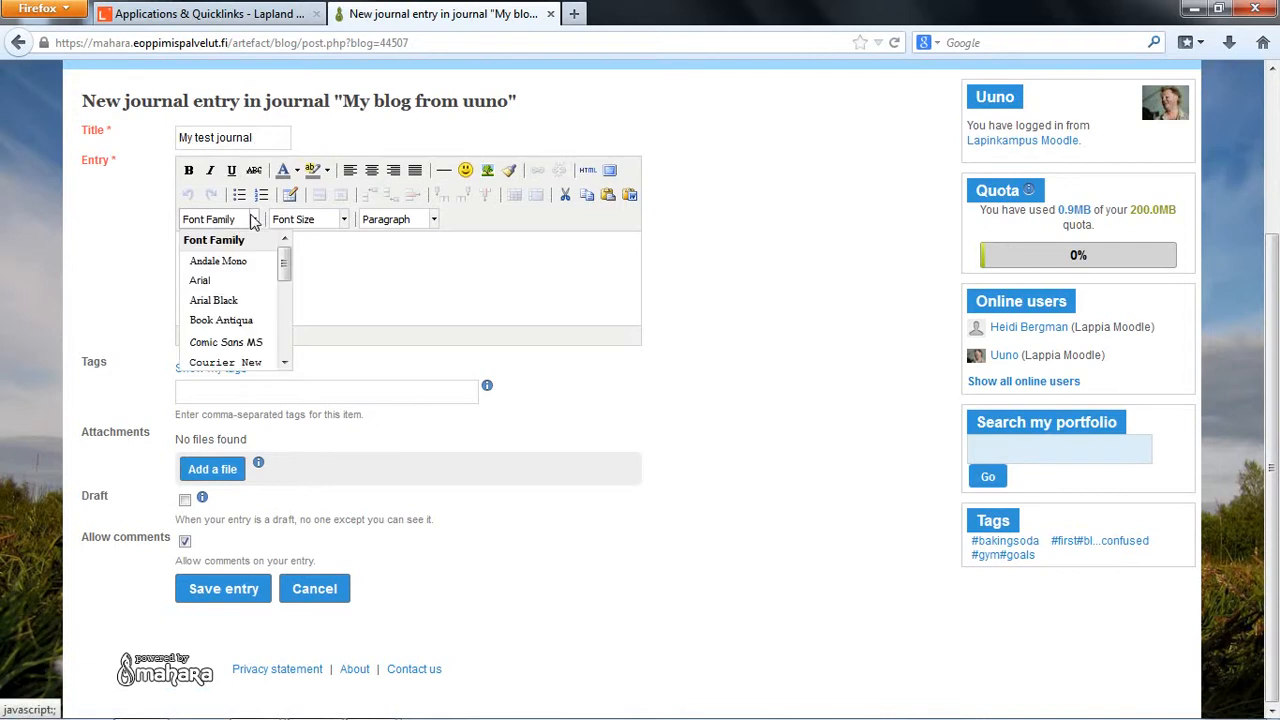
{"action": "left_click", "coordinate": [245, 281]}
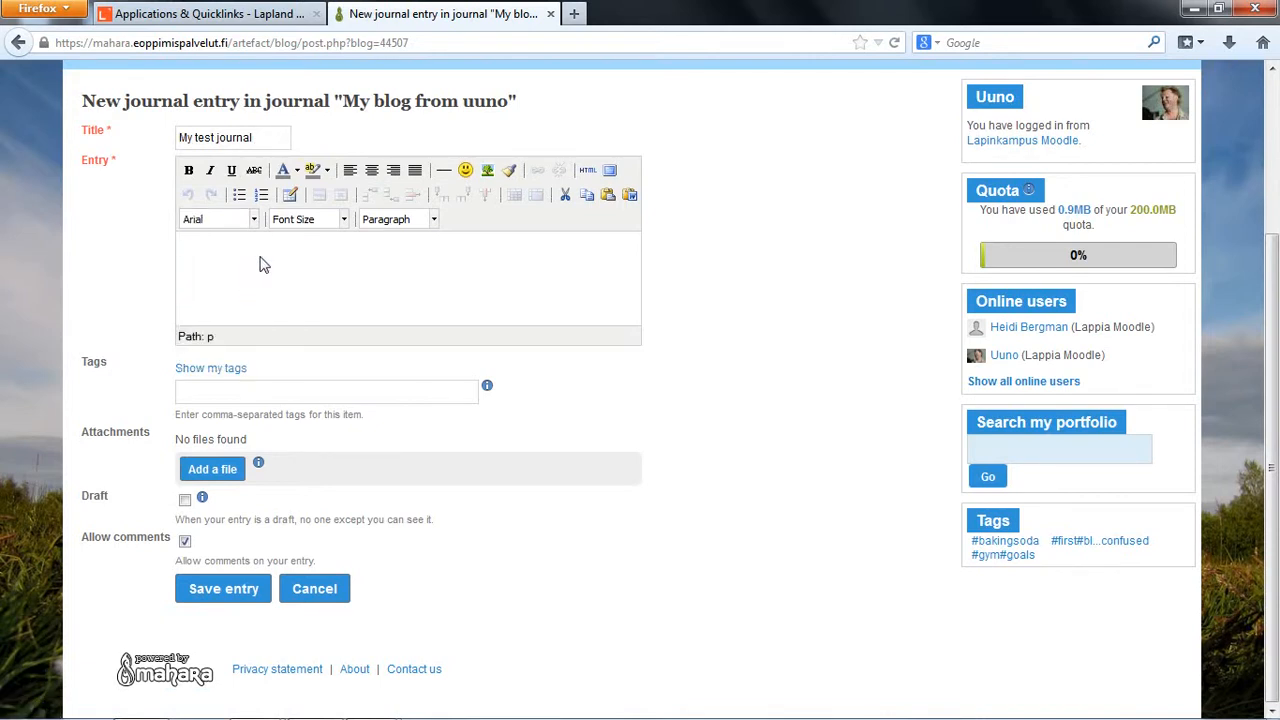
{"action": "type", "text": "Hello everybody th"}
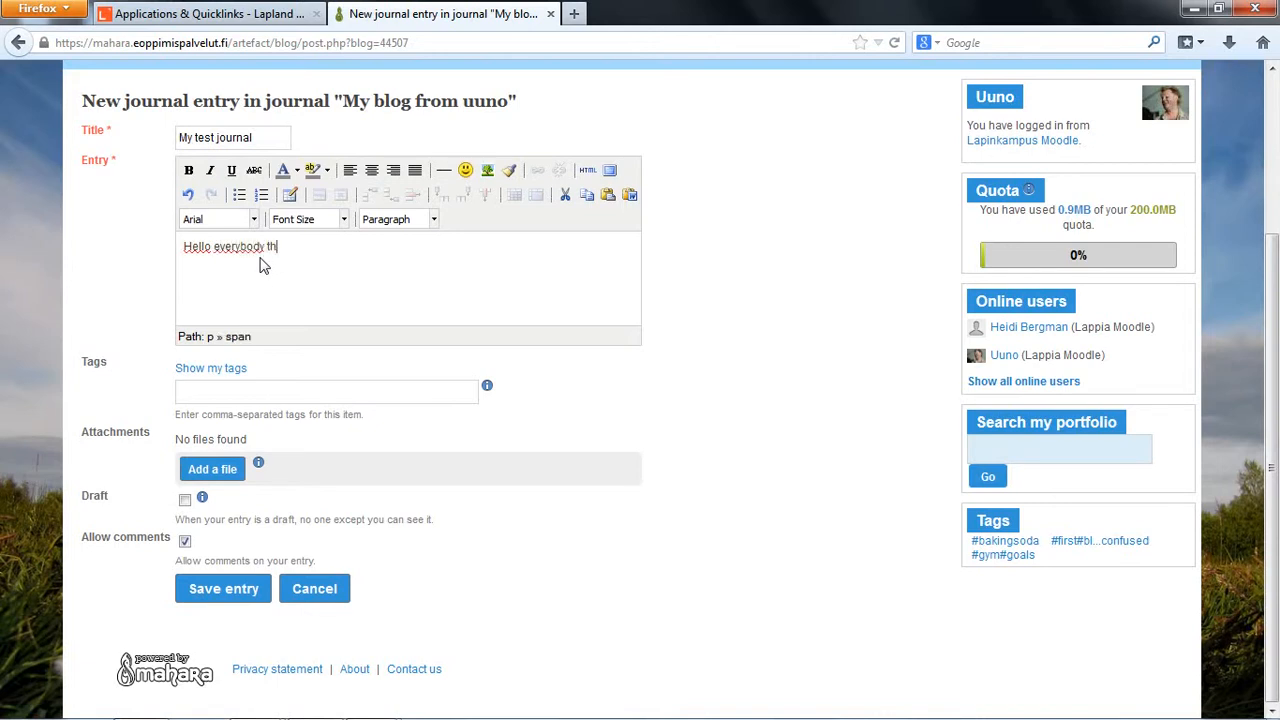
{"action": "type", "text": "is is the new joruna"}
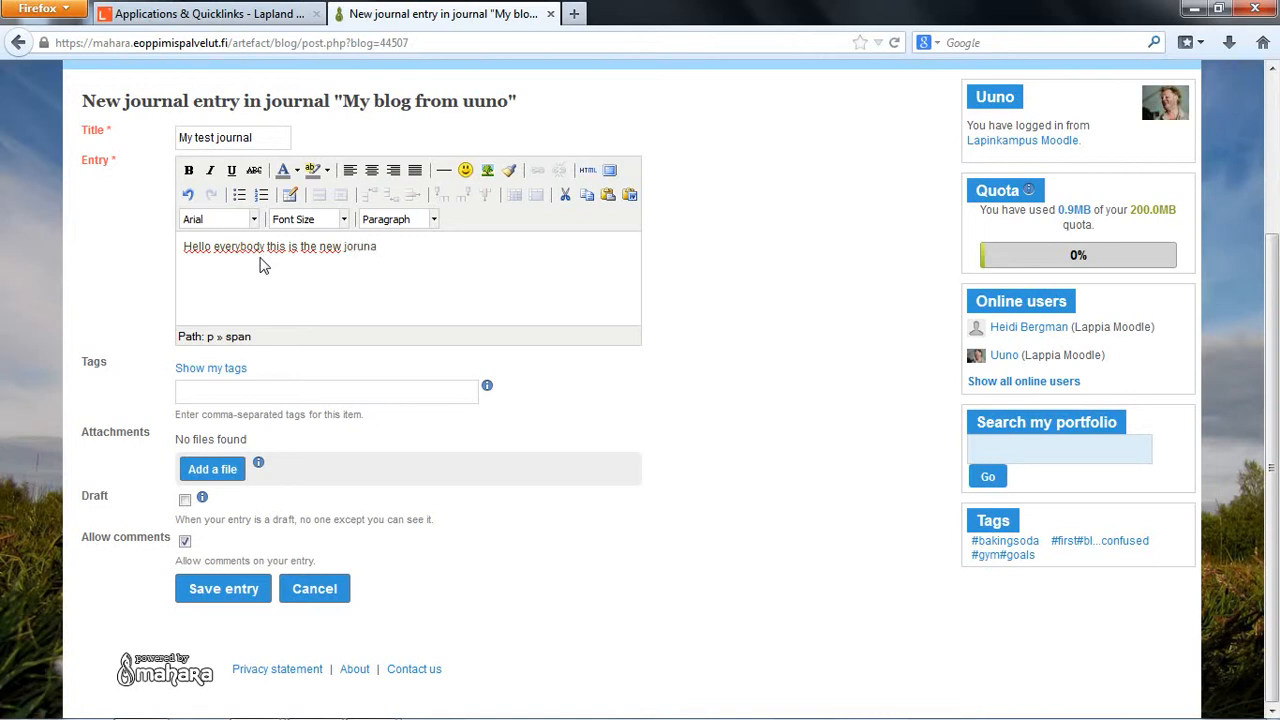
{"action": "type", "text": "est journal that i would like everyone to try out !"}
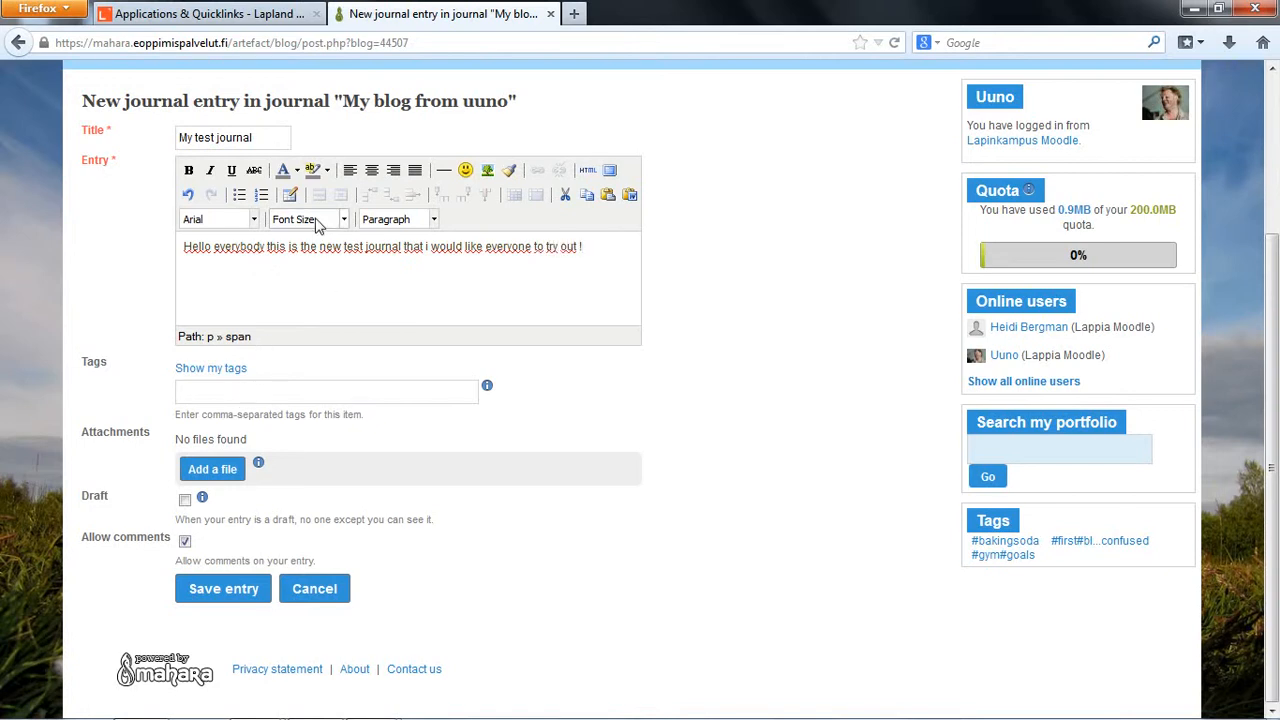
Step: Set the word "Hello" to font size 5 (18pt) and give the word "this" a smaller font size
{"action": "left_click_drag", "start_coordinate": [184, 247], "coordinate": [212, 247]}
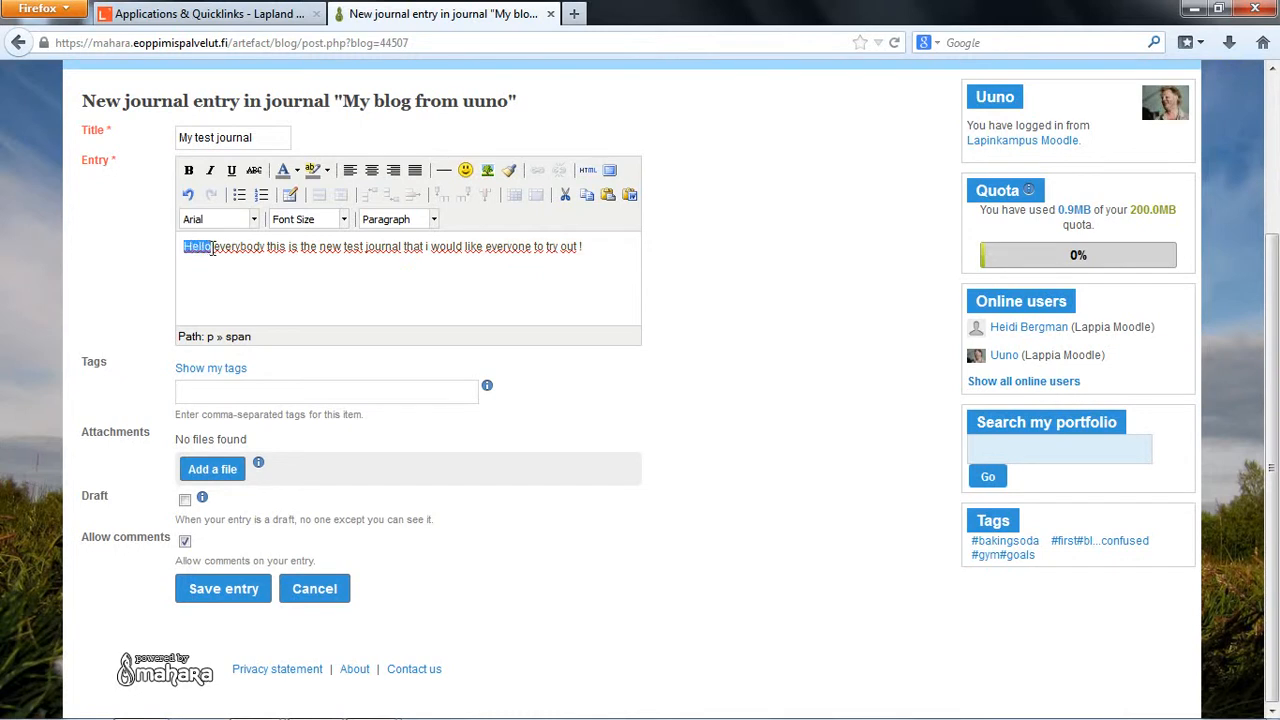
{"action": "left_click", "coordinate": [342, 219]}
{"action": "left_click", "coordinate": [343, 358]}
{"action": "left_click", "coordinate": [308, 298]}
{"action": "left_click", "coordinate": [281, 248]}
{"action": "left_click_drag", "start_coordinate": [281, 252], "coordinate": [297, 252]}
{"action": "left_click", "coordinate": [343, 219]}
{"action": "left_click", "coordinate": [306, 263]}
{"action": "left_click", "coordinate": [318, 285]}
Step: Enlarge the "t journal tha" portion of the entry text to a much bigger font size
{"action": "left_click_drag", "start_coordinate": [367, 252], "coordinate": [430, 252]}
{"action": "left_click", "coordinate": [343, 219]}
{"action": "scroll", "coordinate": [343, 323], "scroll_direction": "down", "scroll_amount": 2}
{"action": "left_click", "coordinate": [356, 342]}
{"action": "left_click", "coordinate": [450, 302]}
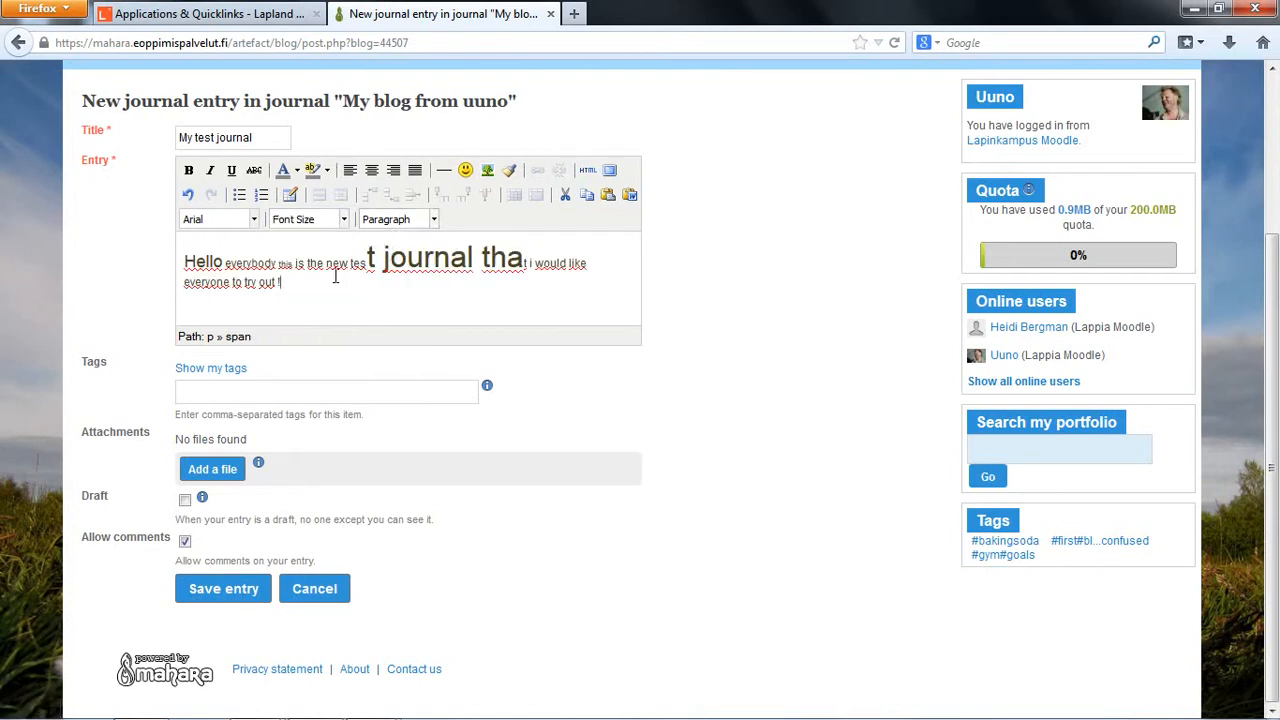
Step: Try centre and right alignment on the whole entry text, and set it back to left alignment
{"action": "left_click_drag", "start_coordinate": [187, 261], "coordinate": [300, 284]}
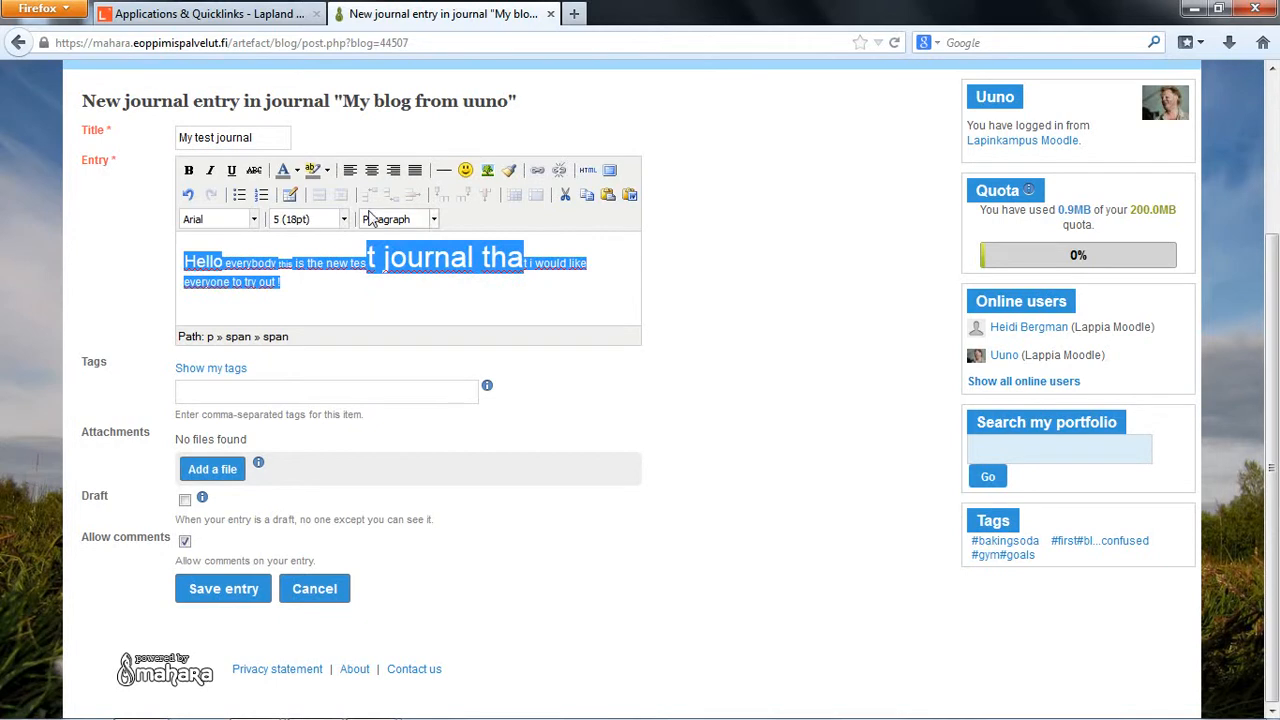
{"action": "left_click", "coordinate": [372, 171]}
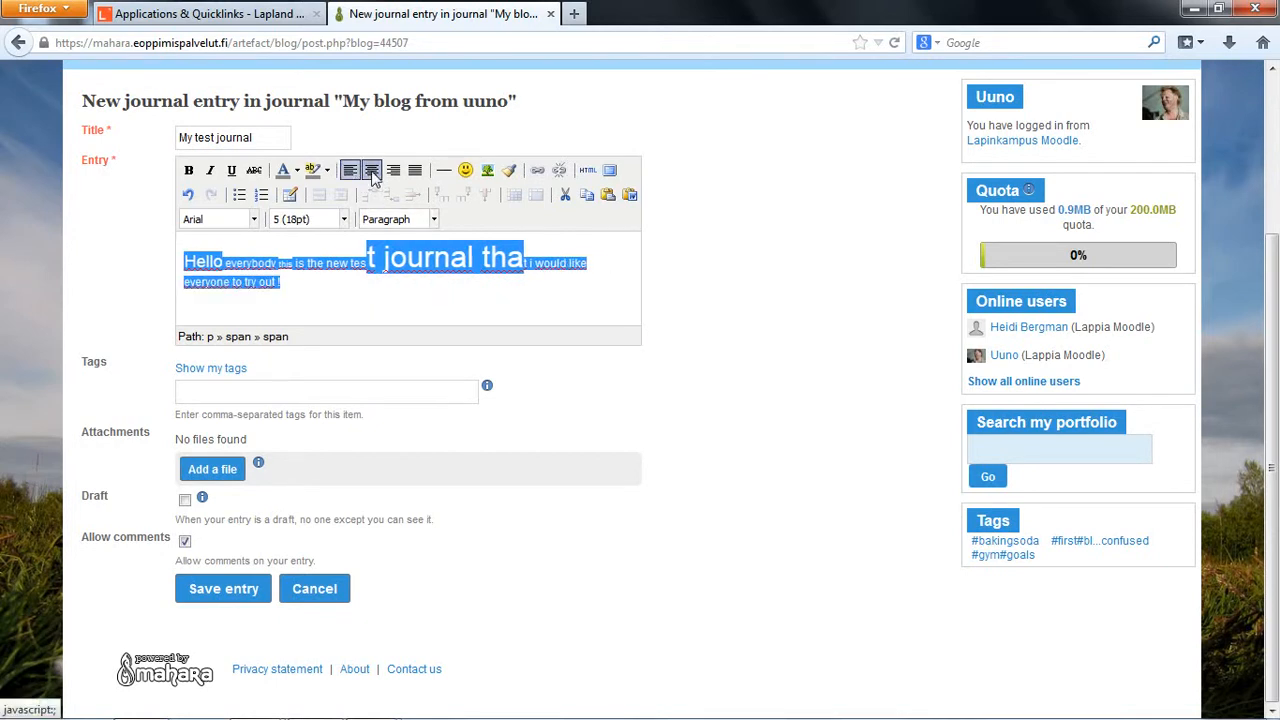
{"action": "left_click", "coordinate": [393, 171]}
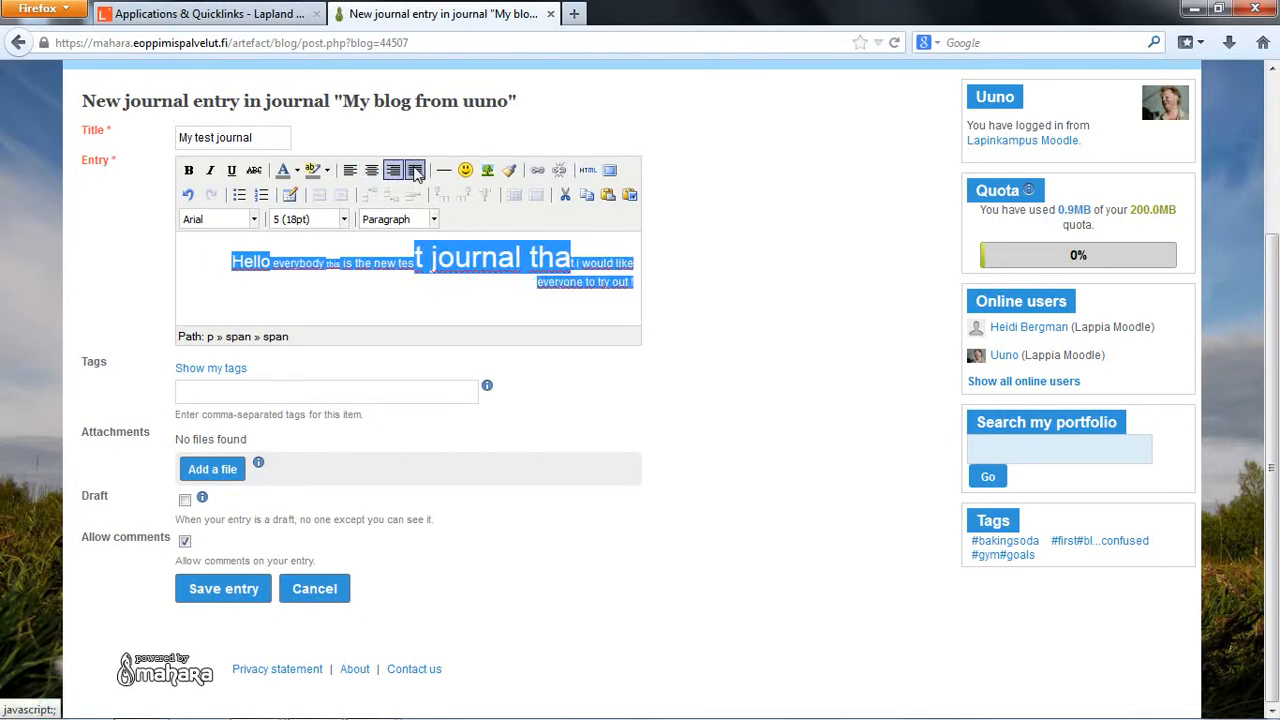
{"action": "left_click", "coordinate": [350, 170]}
{"action": "left_click", "coordinate": [302, 287]}
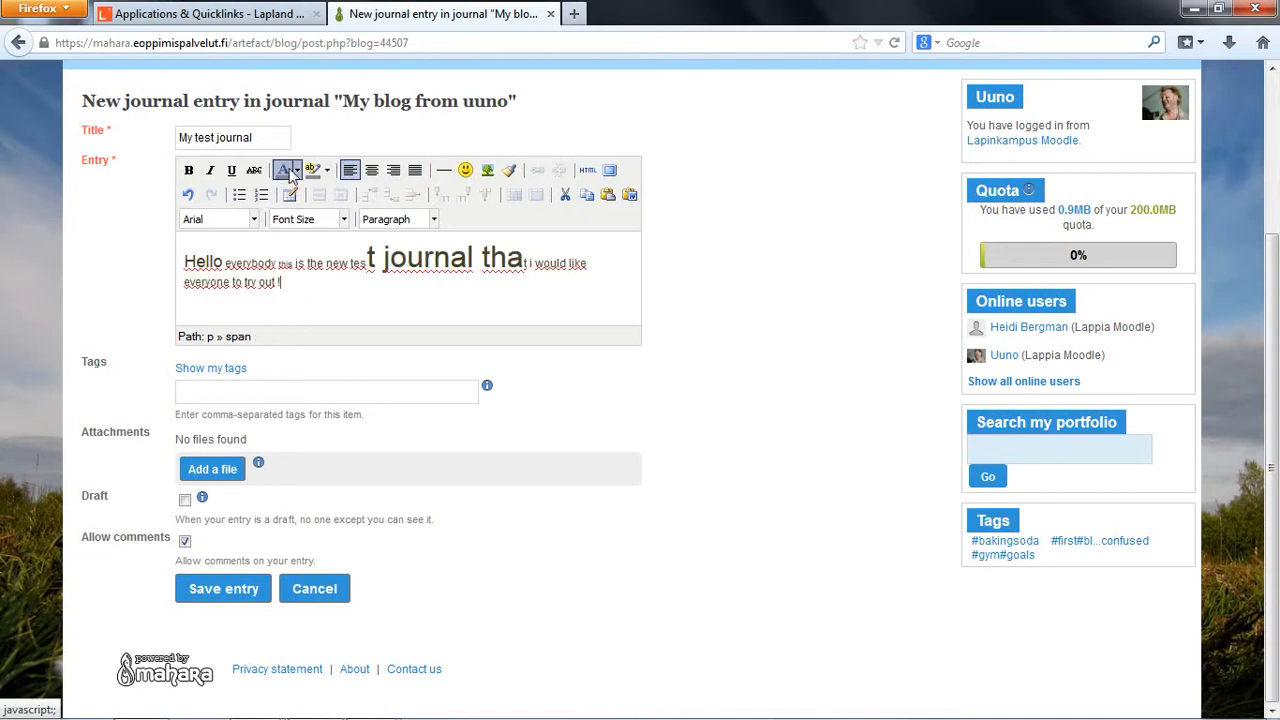
Step: Insert the innocent smiley with a halo at the end of the entry text
{"action": "left_click_drag", "start_coordinate": [293, 283], "coordinate": [205, 262]}
{"action": "left_click", "coordinate": [290, 288]}
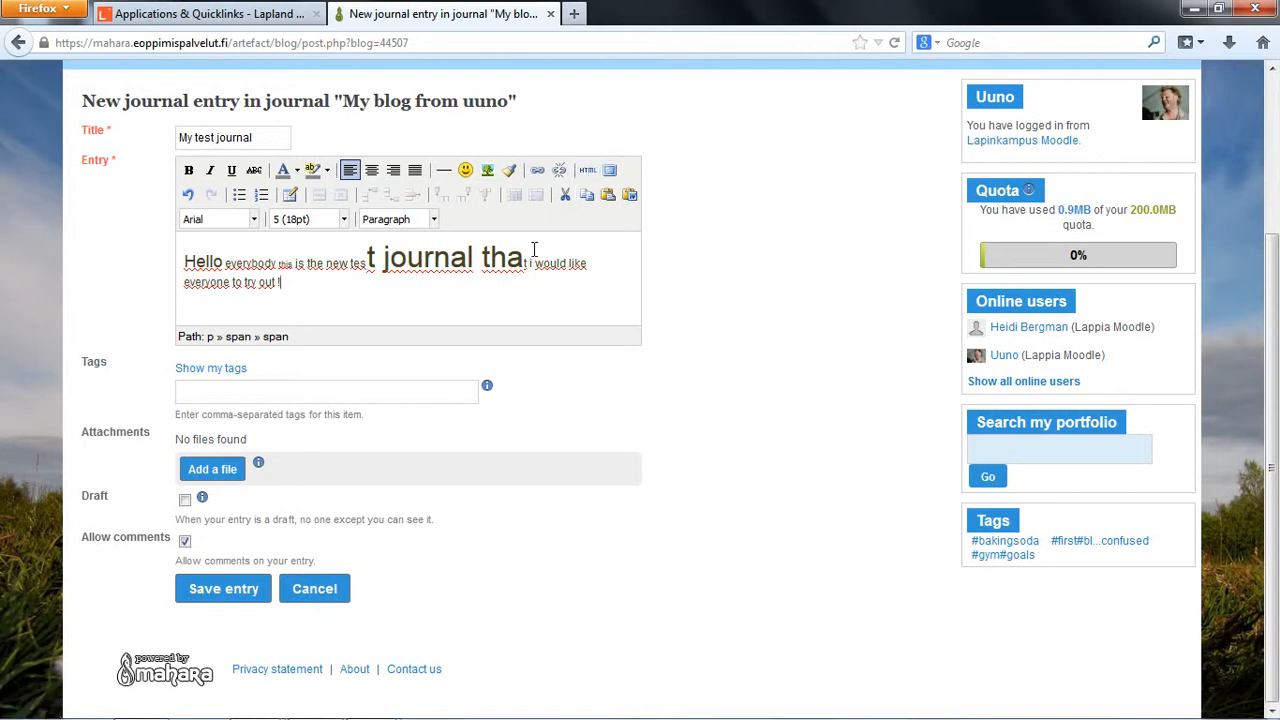
{"action": "left_click", "coordinate": [466, 170]}
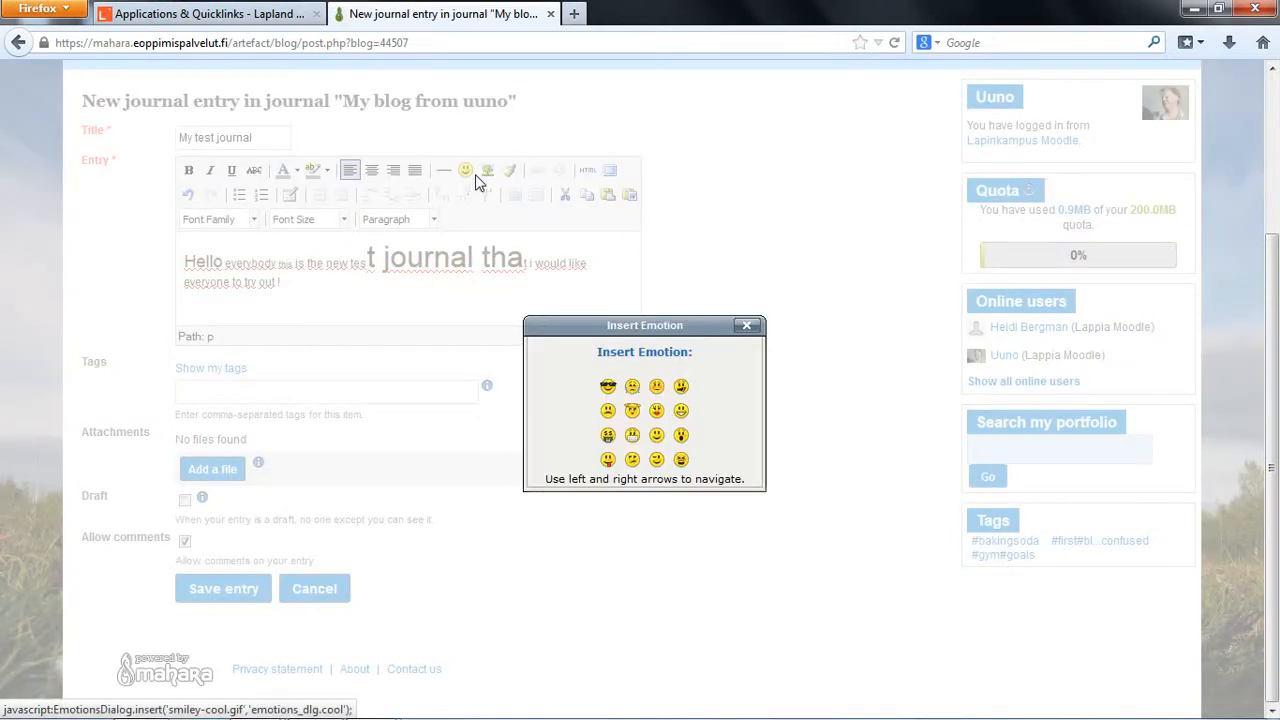
{"action": "left_click", "coordinate": [632, 412]}
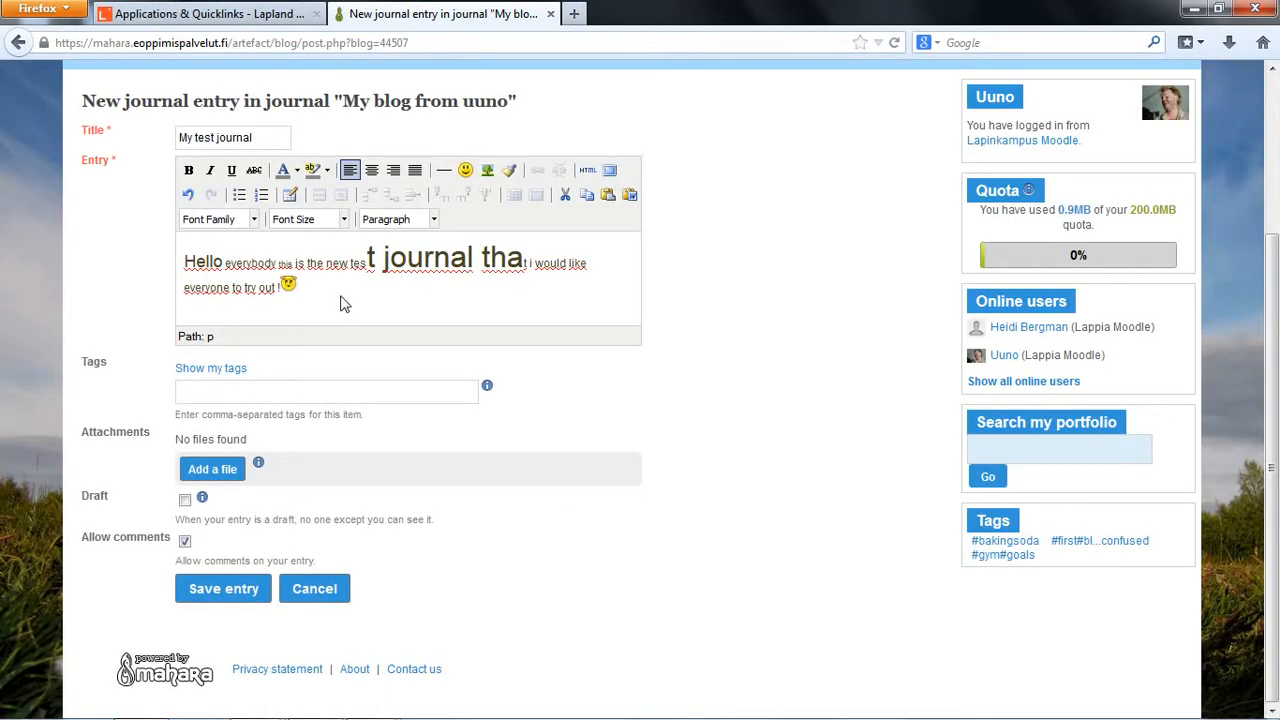
Step: Tag the journal entry with "testblog,firsttime,newstudent"
{"action": "left_click", "coordinate": [299, 391]}
{"action": "left_click", "coordinate": [340, 370]}
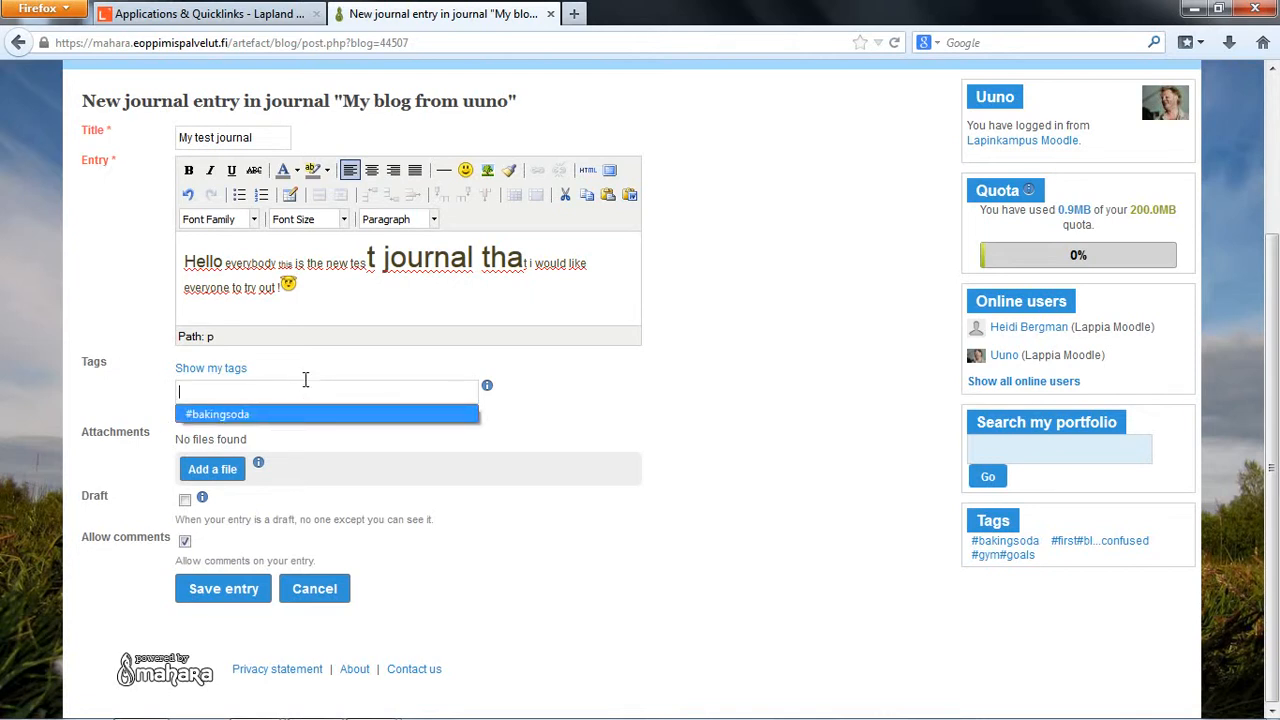
{"action": "left_click", "coordinate": [312, 376]}
{"action": "left_click", "coordinate": [311, 396]}
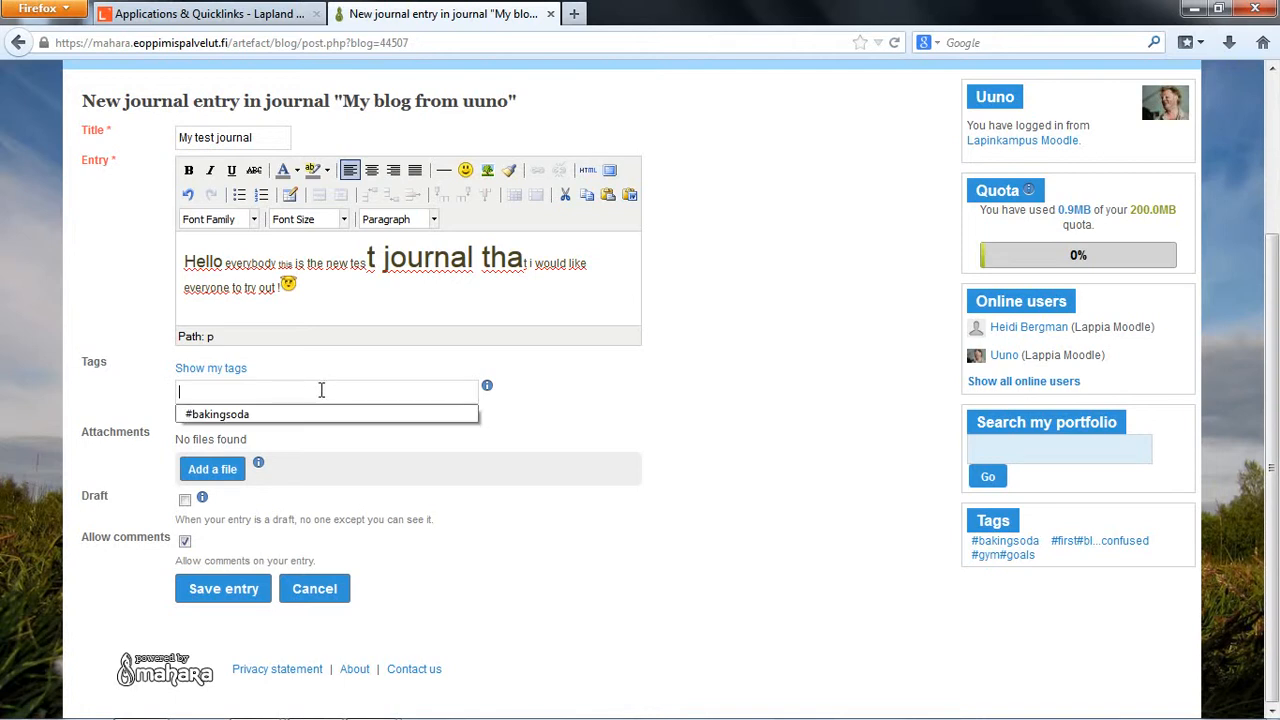
{"action": "left_click", "coordinate": [314, 376]}
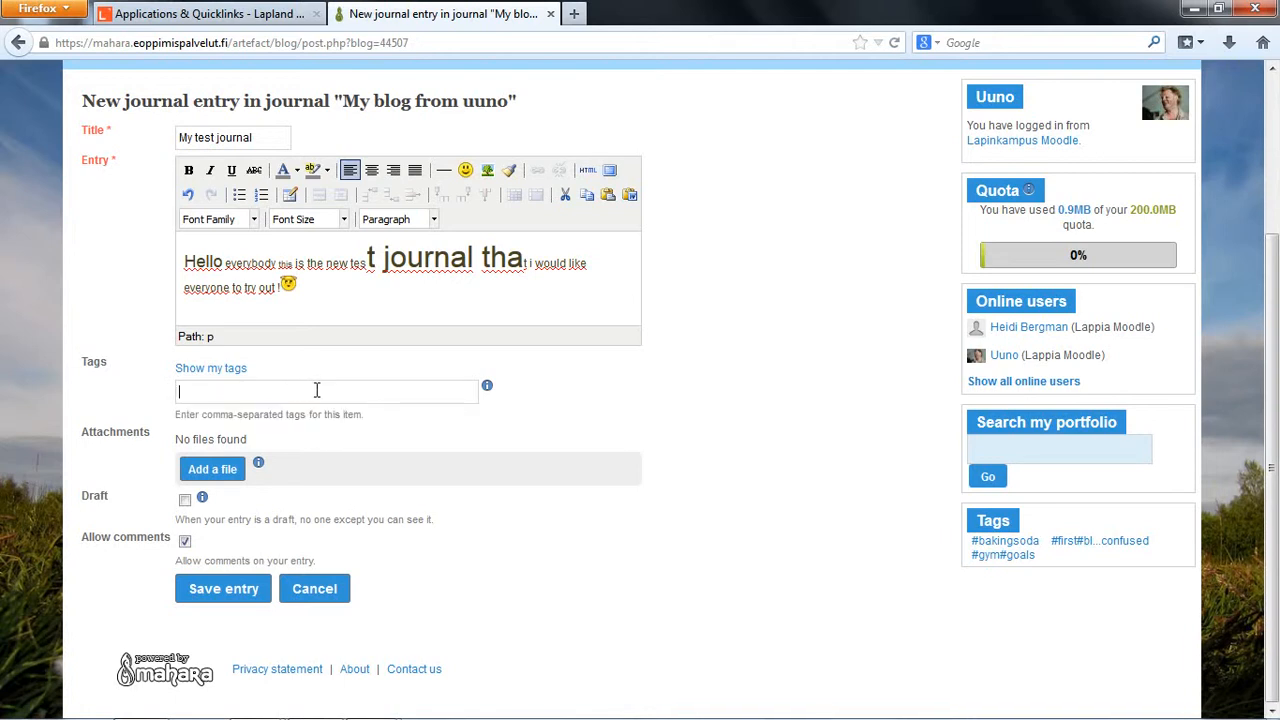
{"action": "type", "text": "#"}
{"action": "type", "text": "m"}
{"action": "key", "text": "BackSpace"}
{"action": "type", "text": "firstblo"}
{"action": "key", "text": "BackSpace"}
{"action": "key", "text": "BackSpace"}
{"action": "key", "text": "BackSpace"}
{"action": "key", "text": "BackSpace"}
{"action": "key", "text": "BackSpace"}
{"action": "key", "text": "BackSpace"}
{"action": "key", "text": "BackSpace"}
{"action": "type", "text": "testes"}
{"action": "key", "text": "BackSpace"}
{"action": "left_click_drag", "start_coordinate": [208, 414], "coordinate": [356, 414]}
{"action": "left_click", "coordinate": [390, 417]}
{"action": "type", "text": "time,newstudent"}
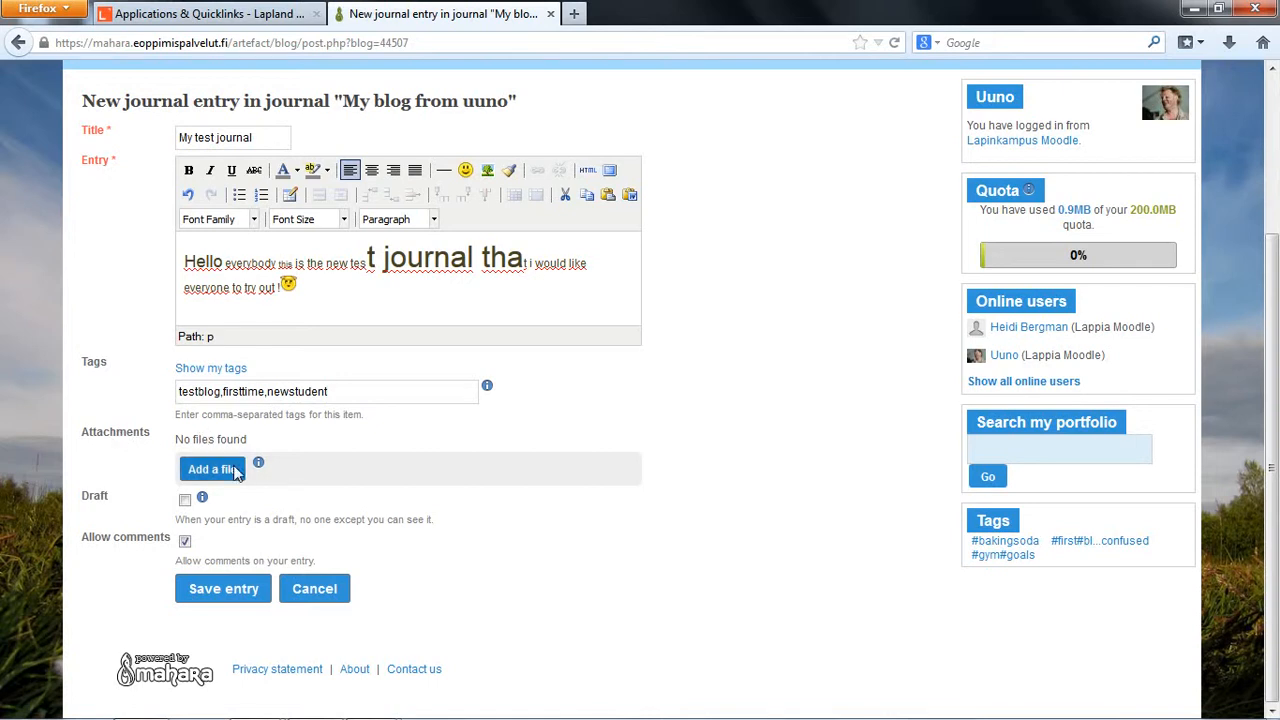
Step: Open the file chooser for adding an attachment to the journal entry
{"action": "scroll", "coordinate": [235, 473], "scroll_direction": "up", "scroll_amount": 2}
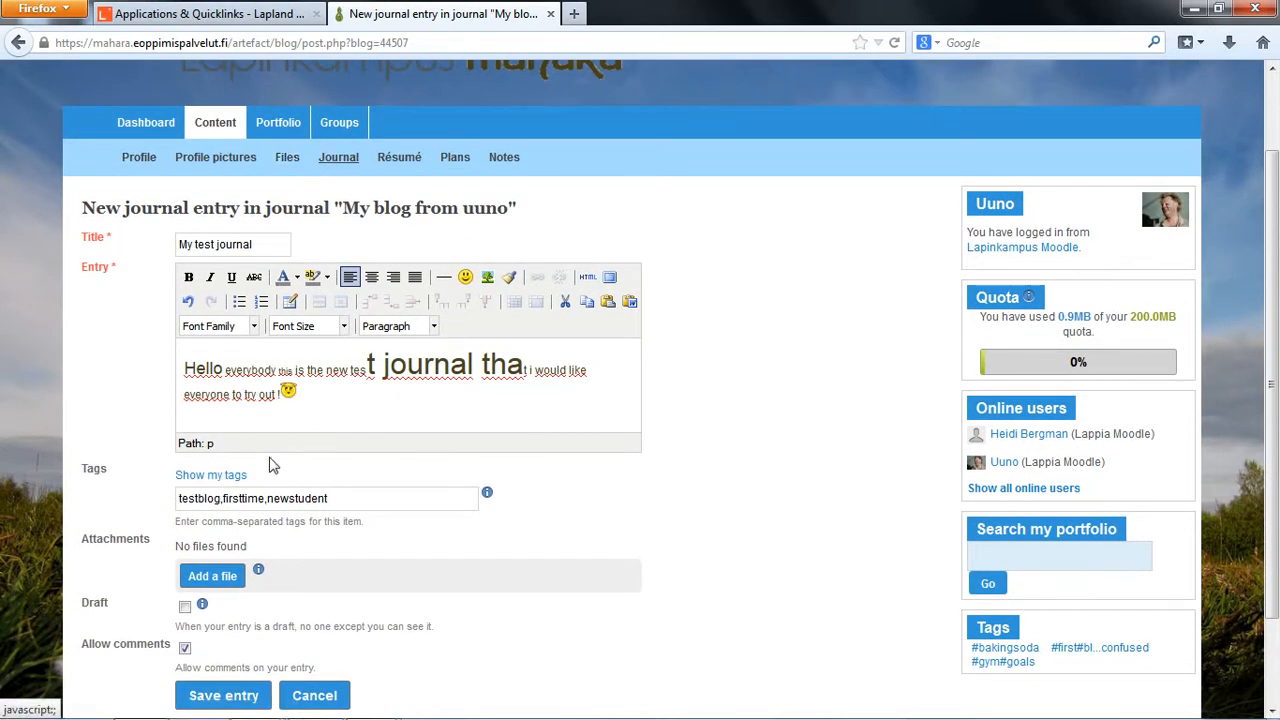
{"action": "scroll", "coordinate": [265, 472], "scroll_direction": "down", "scroll_amount": 2}
{"action": "scroll", "coordinate": [263, 460], "scroll_direction": "up", "scroll_amount": 2}
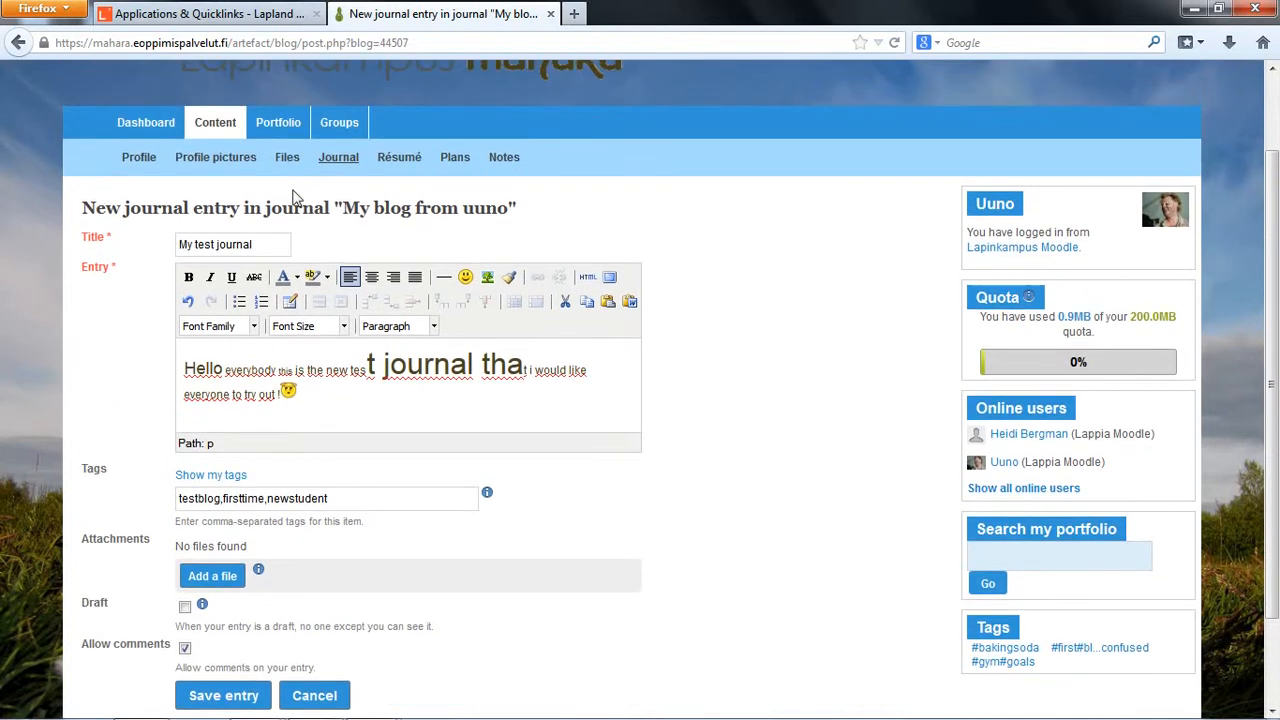
{"action": "left_click", "coordinate": [213, 578]}
{"action": "scroll", "coordinate": [408, 543], "scroll_direction": "down", "scroll_amount": 4}
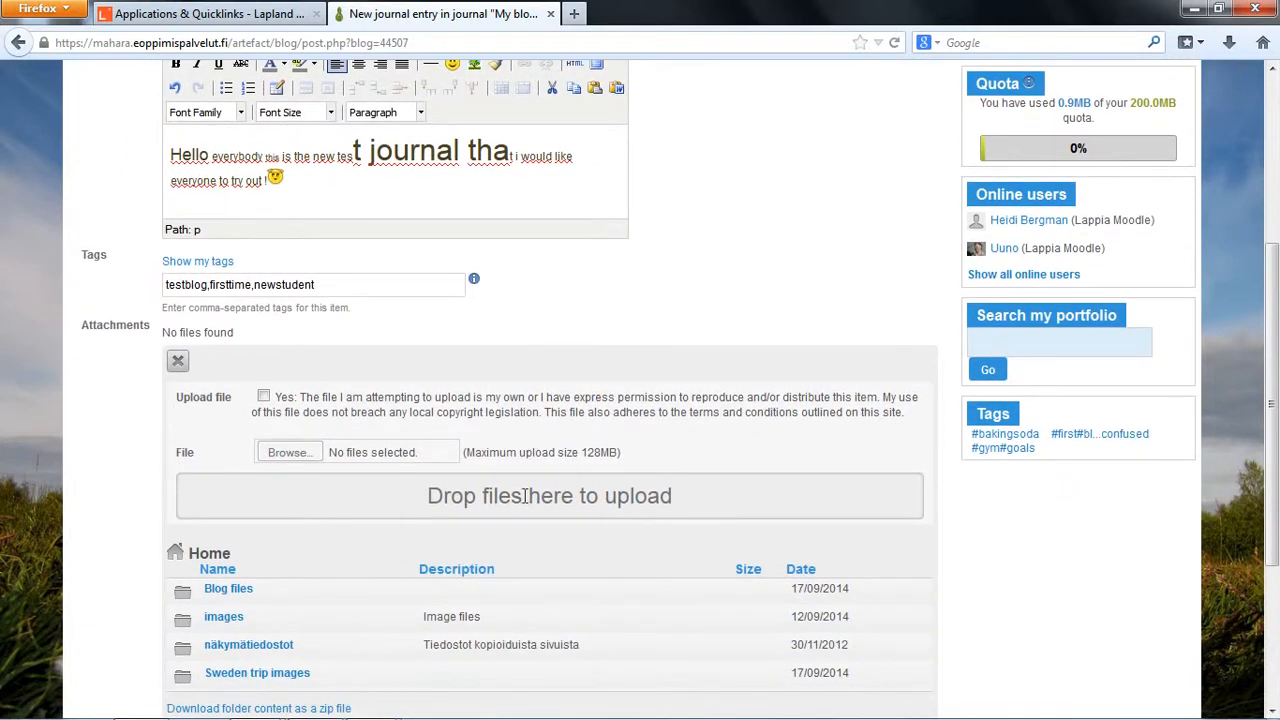
{"action": "double_click", "coordinate": [641, 10]}
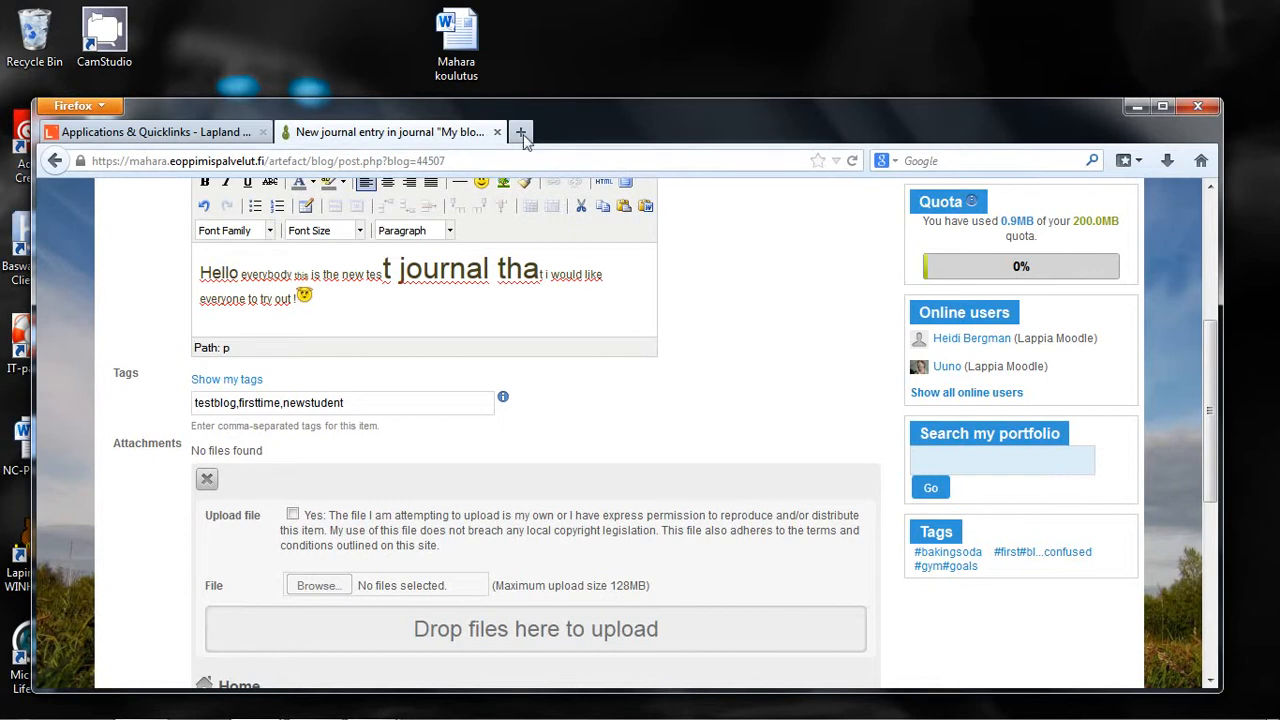
{"action": "mouse_move", "coordinate": [466, 45]}
{"action": "left_mouse_down"}
{"action": "mouse_move", "coordinate": [470, 651]}
{"action": "mouse_move", "coordinate": [462, 38]}
{"action": "left_mouse_up"}
{"action": "double_click", "coordinate": [619, 116]}
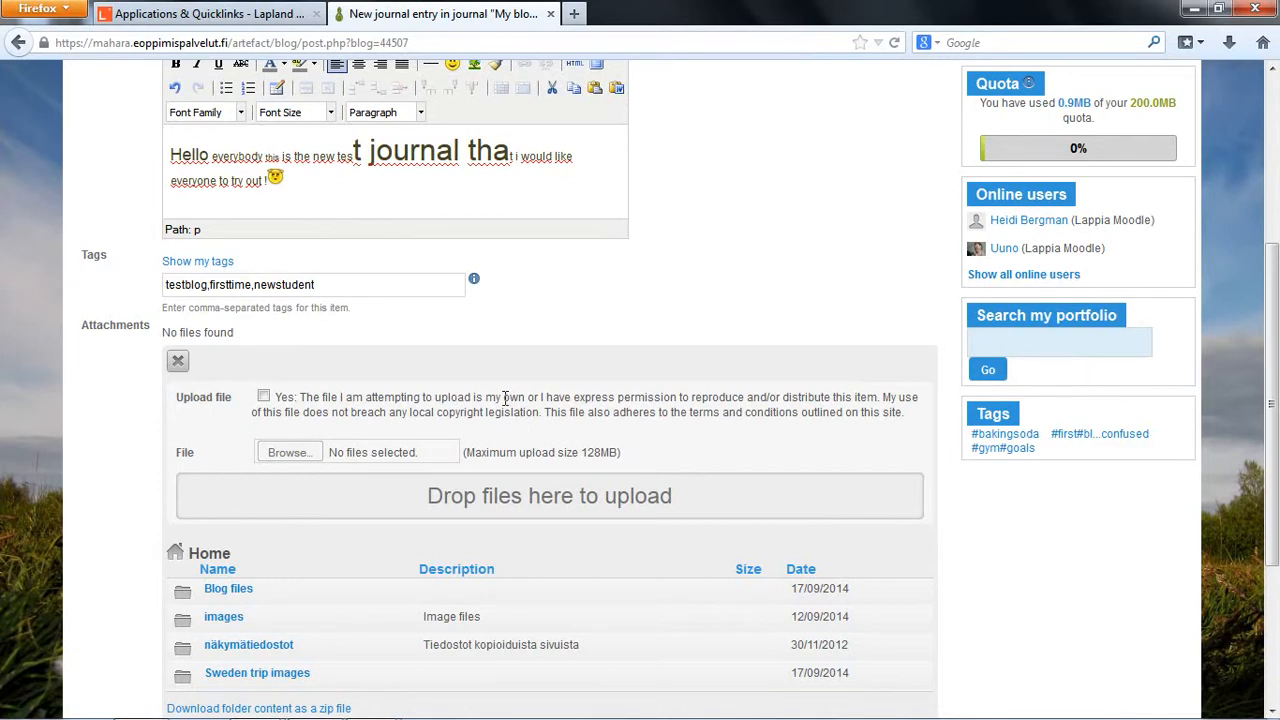
Step: Preview "Turhapuro_kaksoisagentti_uuno.JPG" from the images folder and attach it to the journal entry
{"action": "scroll", "coordinate": [505, 397], "scroll_direction": "down", "scroll_amount": 2}
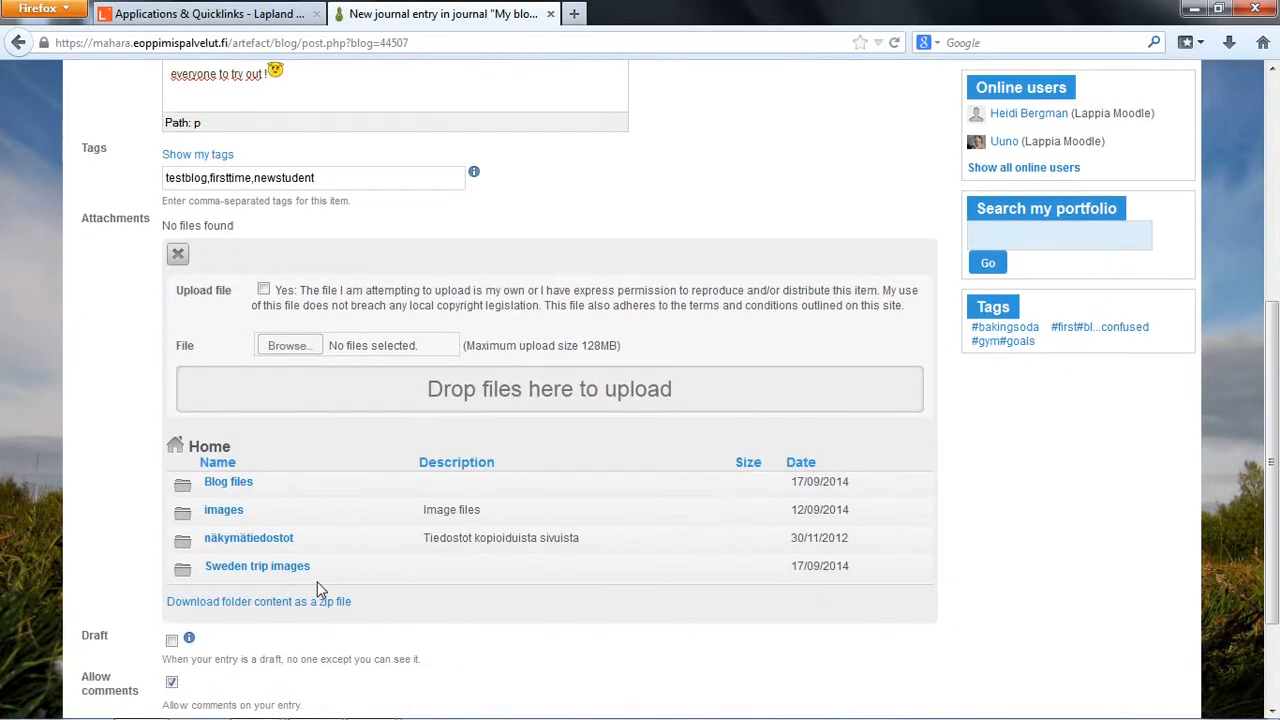
{"action": "left_click", "coordinate": [224, 512]}
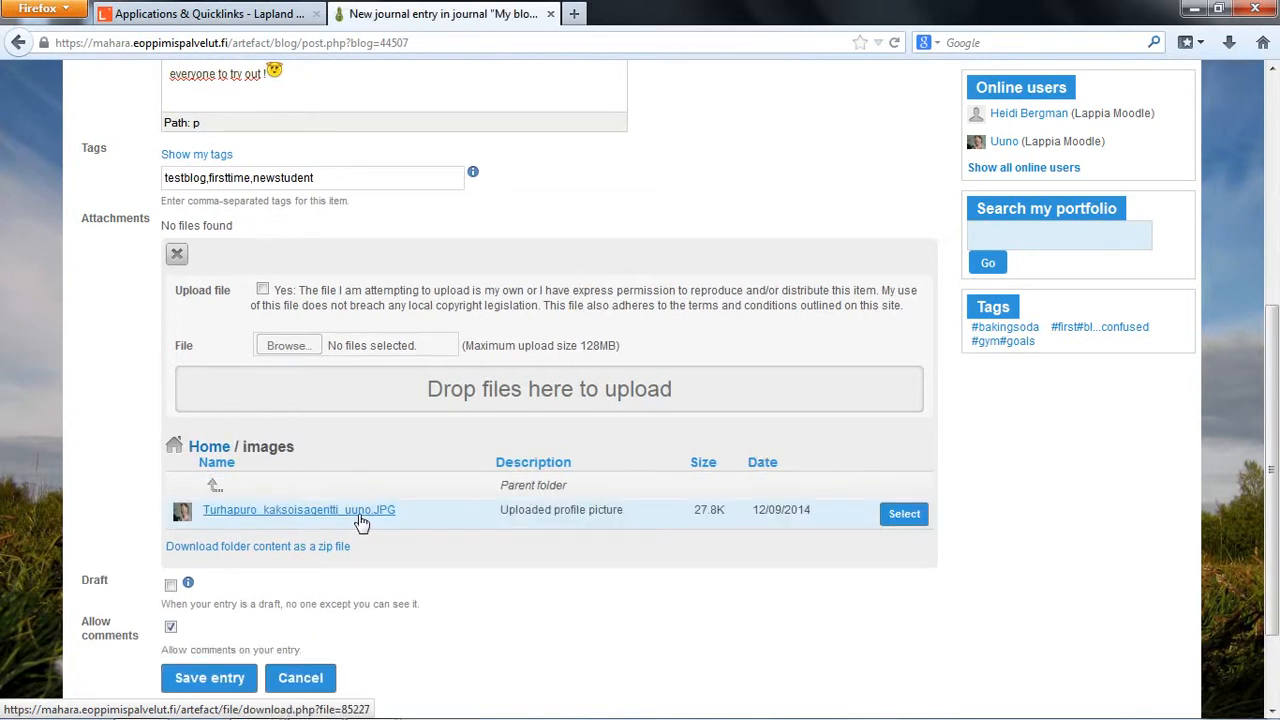
{"action": "left_click", "coordinate": [300, 512]}
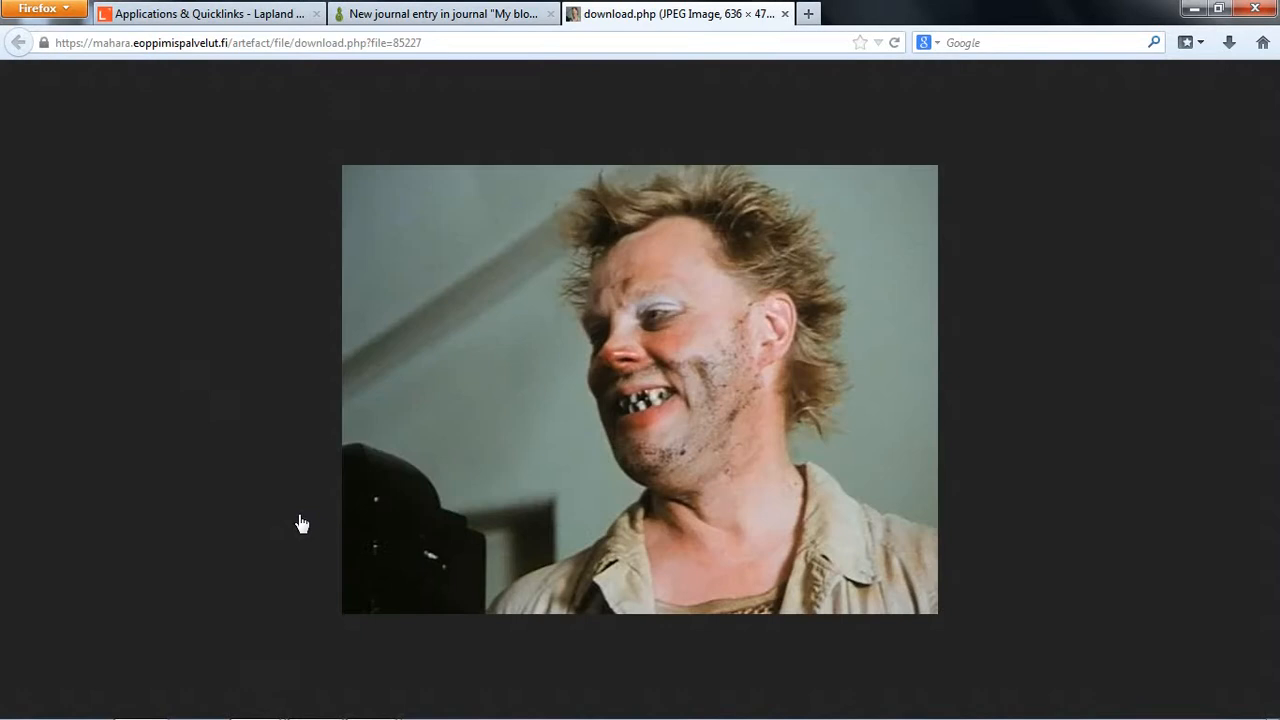
{"action": "left_click", "coordinate": [450, 12]}
{"action": "left_click", "coordinate": [904, 514]}
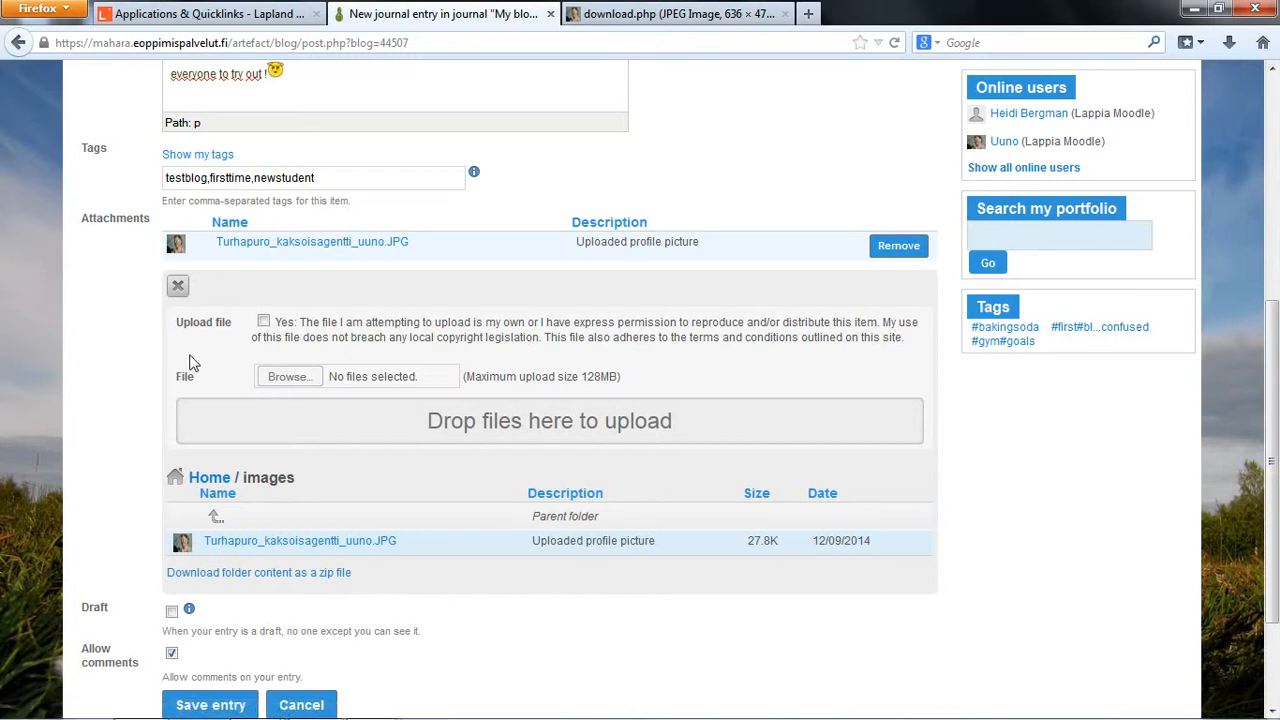
Step: Accept the upload permission statement for attachments and read the note on who can see a draft entry
{"action": "left_click", "coordinate": [263, 322]}
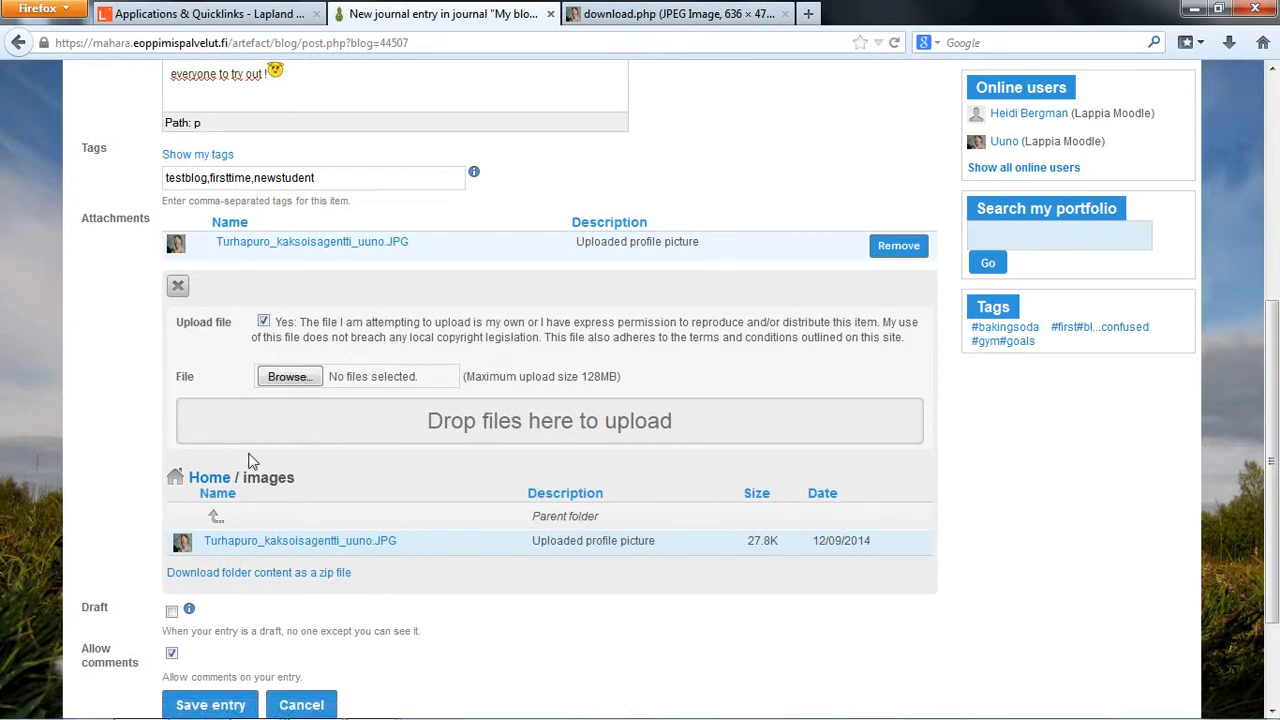
{"action": "scroll", "coordinate": [252, 460], "scroll_direction": "down", "scroll_amount": 2}
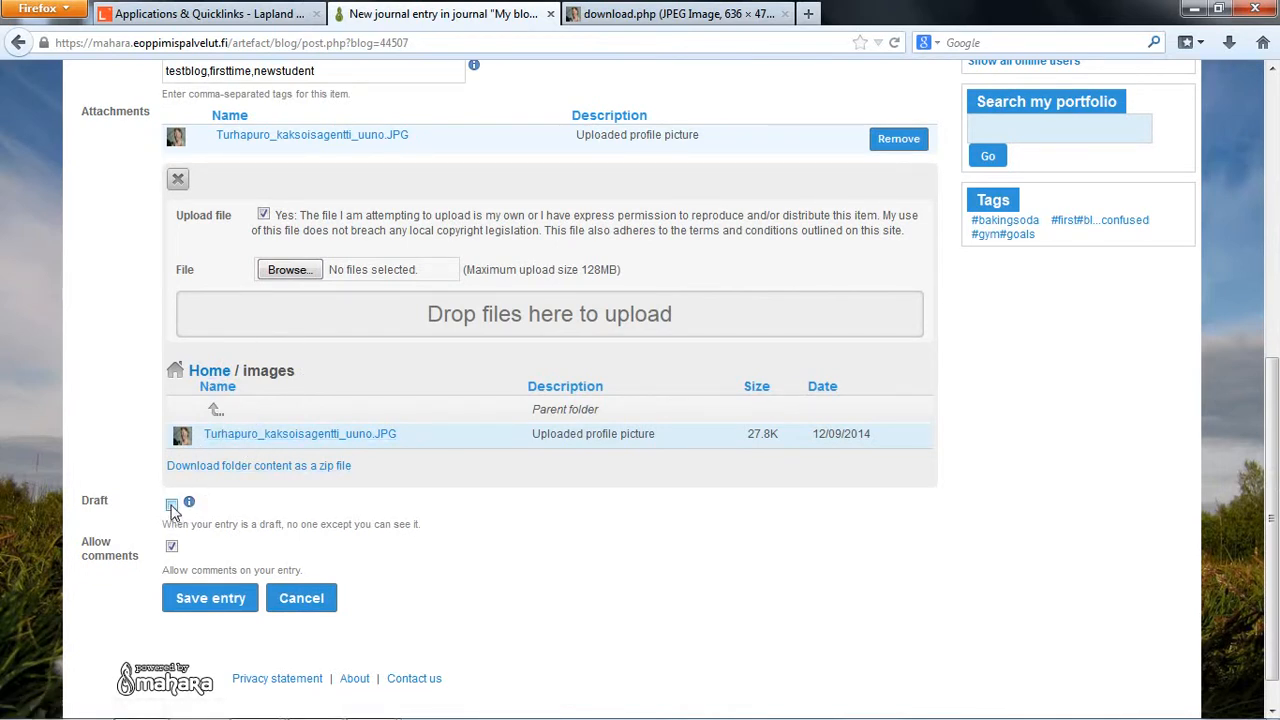
{"action": "left_click_drag", "start_coordinate": [420, 524], "coordinate": [288, 526]}
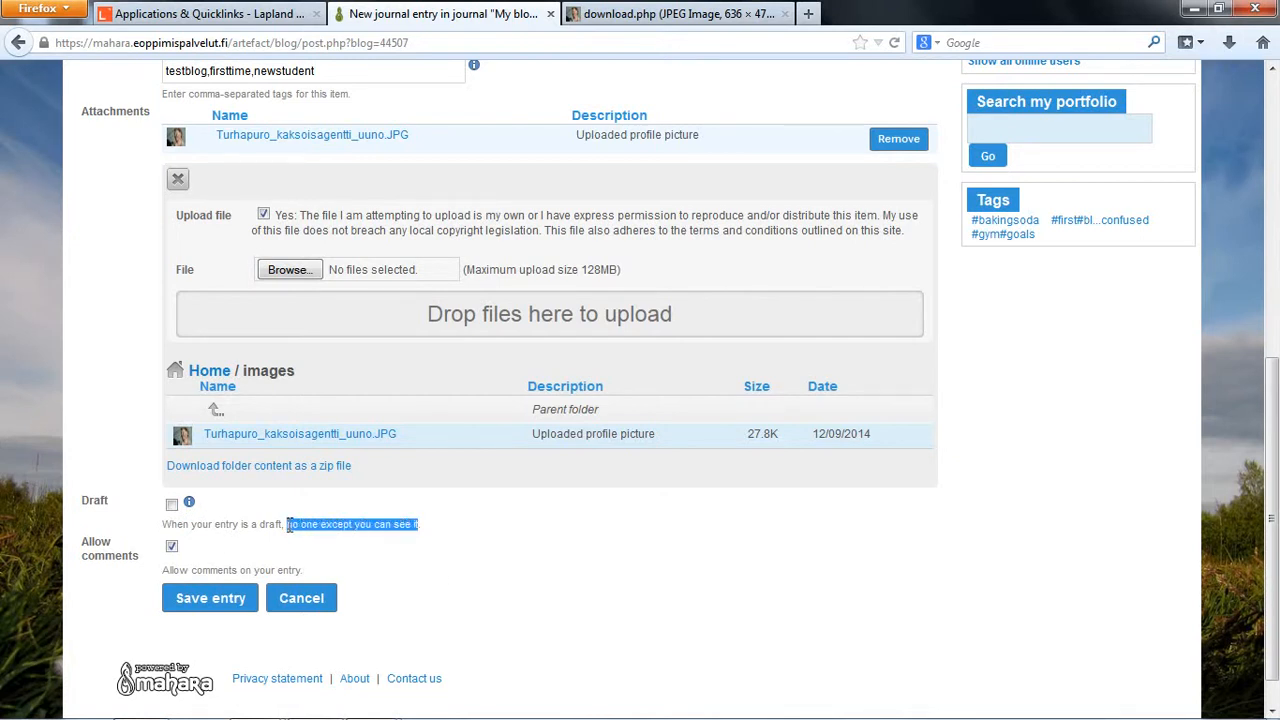
{"action": "left_click", "coordinate": [255, 530]}
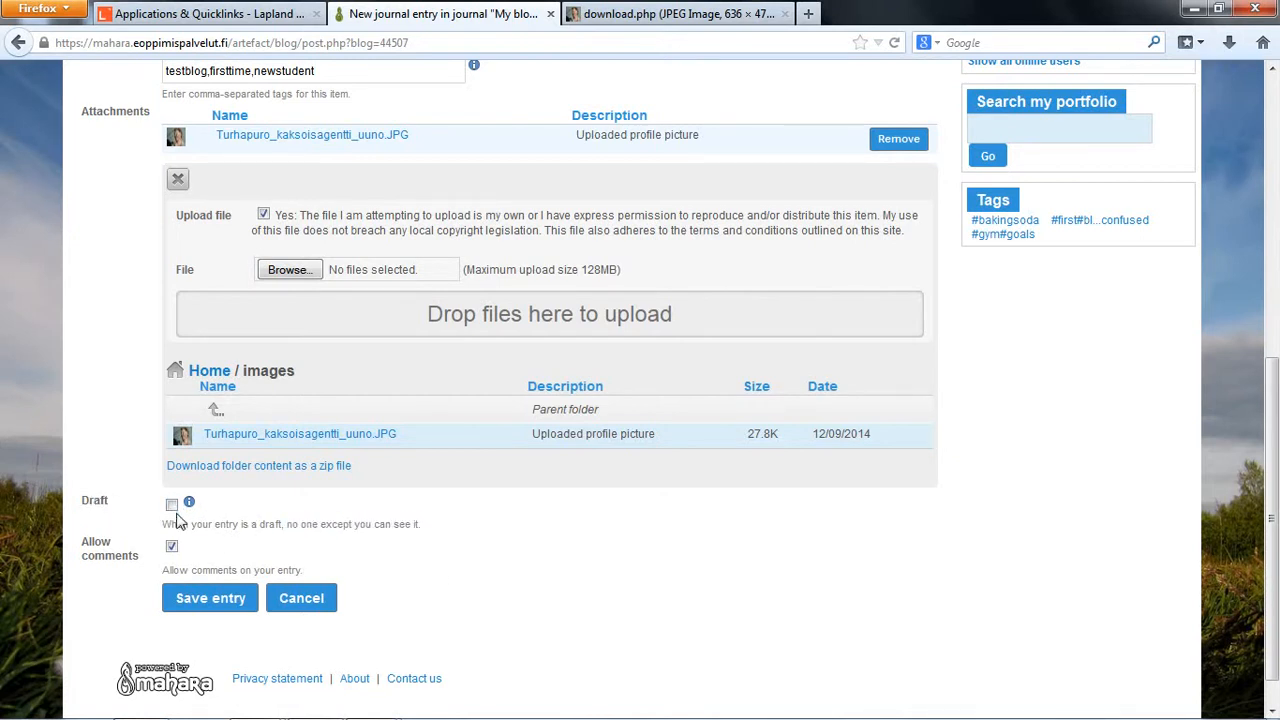
{"action": "left_click_drag", "start_coordinate": [288, 526], "coordinate": [431, 531]}
{"action": "left_click", "coordinate": [310, 524]}
Step: Turn off comments on the journal entry and allow them again
{"action": "left_click", "coordinate": [172, 508]}
{"action": "scroll", "coordinate": [284, 523], "scroll_direction": "down", "scroll_amount": 1}
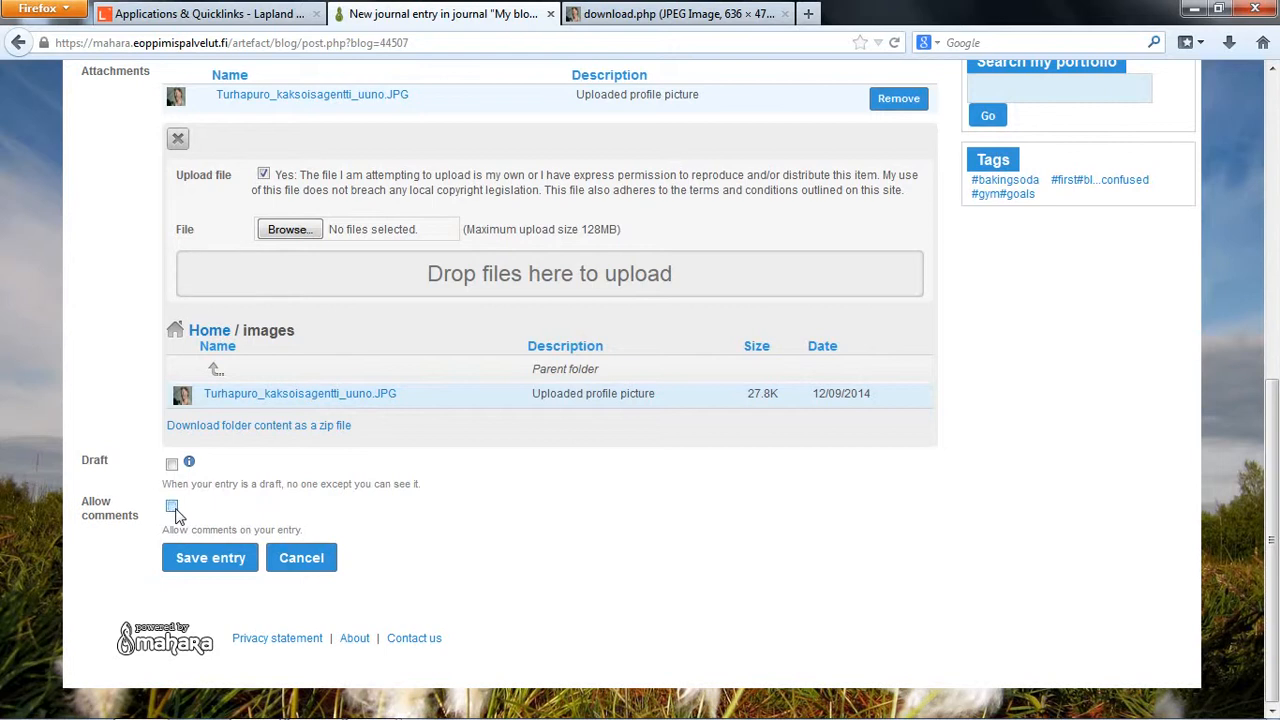
{"action": "left_click", "coordinate": [171, 508]}
Step: Review the completed journal entry from title to comment setting and save it
{"action": "scroll", "coordinate": [222, 570], "scroll_direction": "up", "scroll_amount": 7}
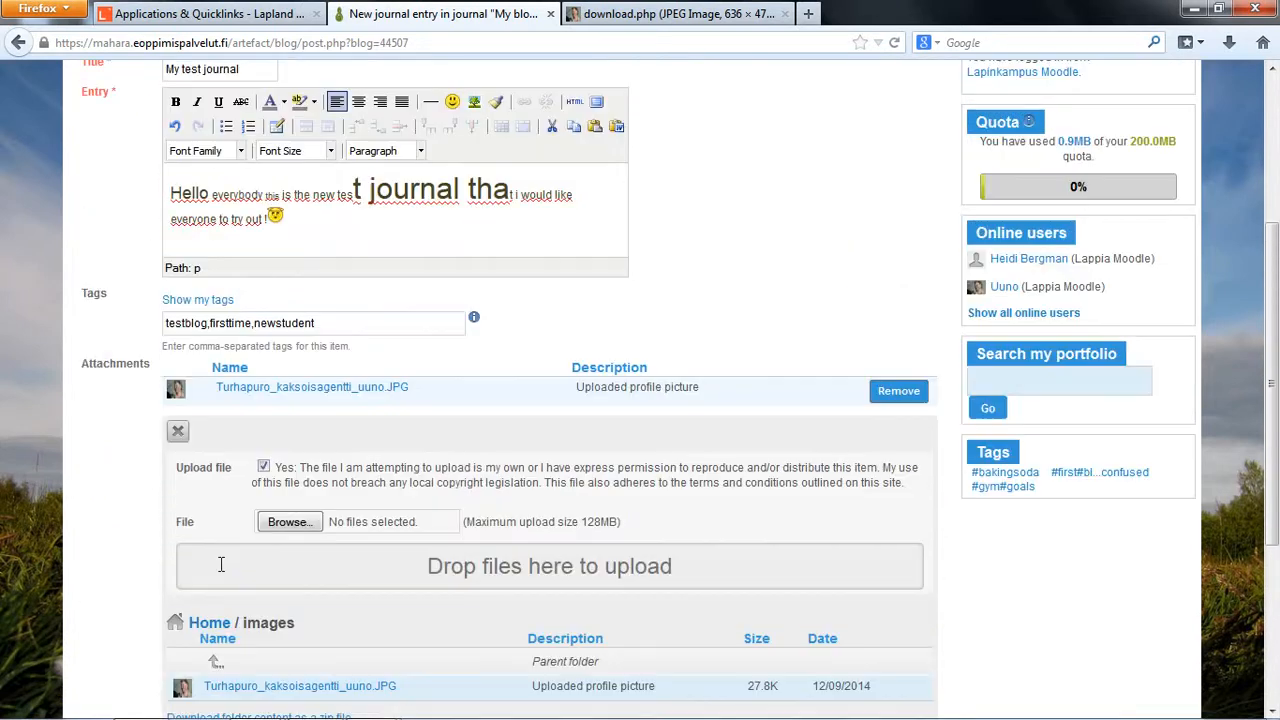
{"action": "scroll", "coordinate": [222, 570], "scroll_direction": "up", "scroll_amount": 4}
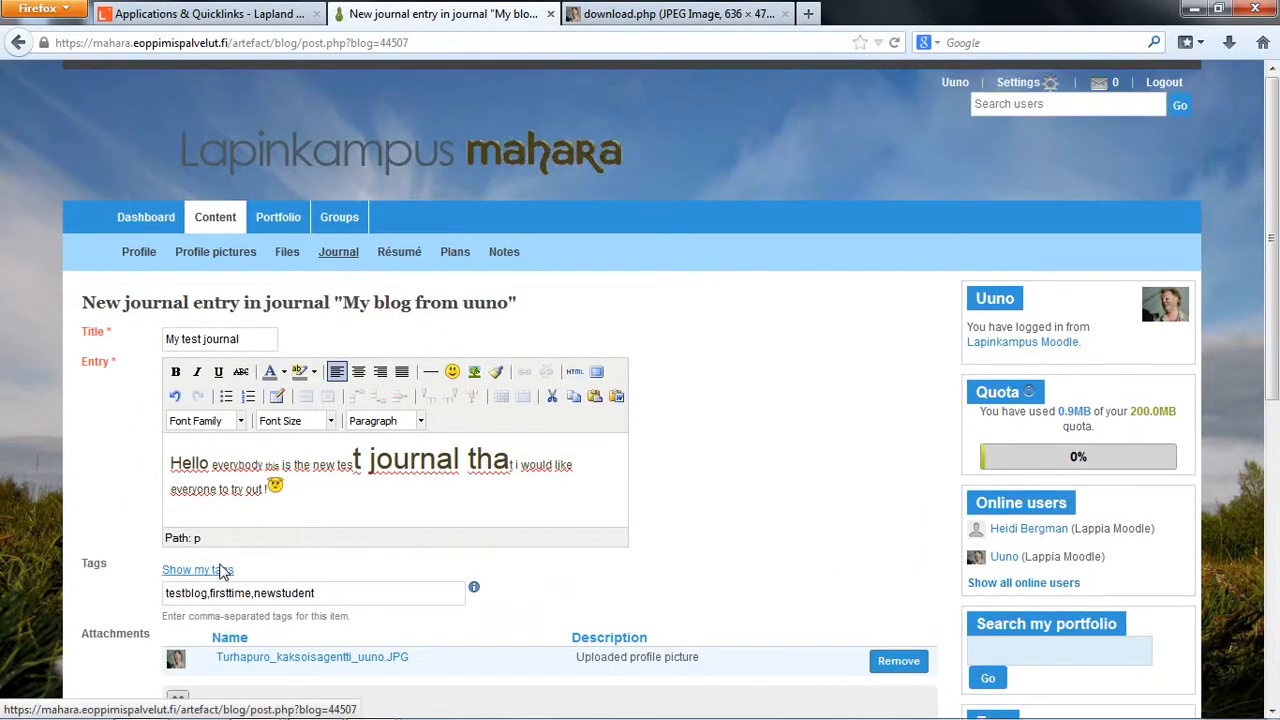
{"action": "scroll", "coordinate": [222, 570], "scroll_direction": "down", "scroll_amount": 3}
{"action": "scroll", "coordinate": [353, 388], "scroll_direction": "down", "scroll_amount": 5}
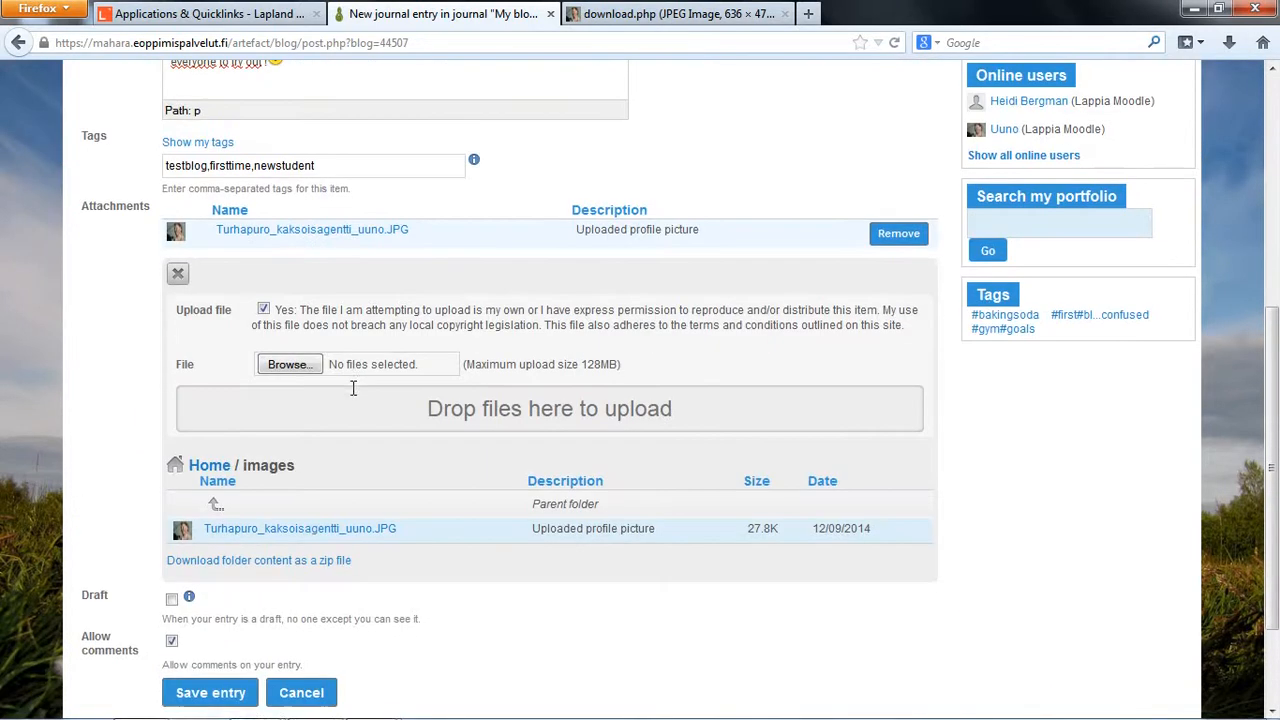
{"action": "scroll", "coordinate": [353, 388], "scroll_direction": "down", "scroll_amount": 3}
{"action": "left_click", "coordinate": [212, 557]}
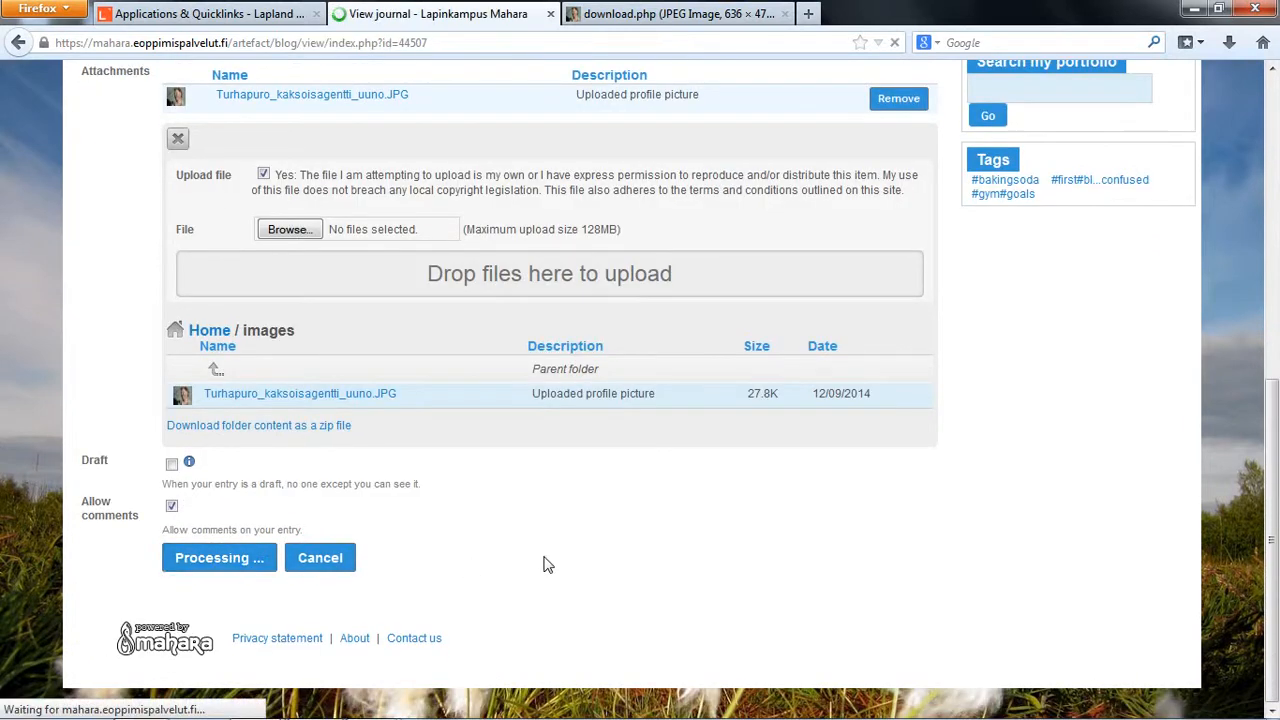
Step: Expand the attached files of the "My test journal" entry, view the attached image, and return to the journal
{"action": "scroll", "coordinate": [548, 565], "scroll_direction": "down", "scroll_amount": 4}
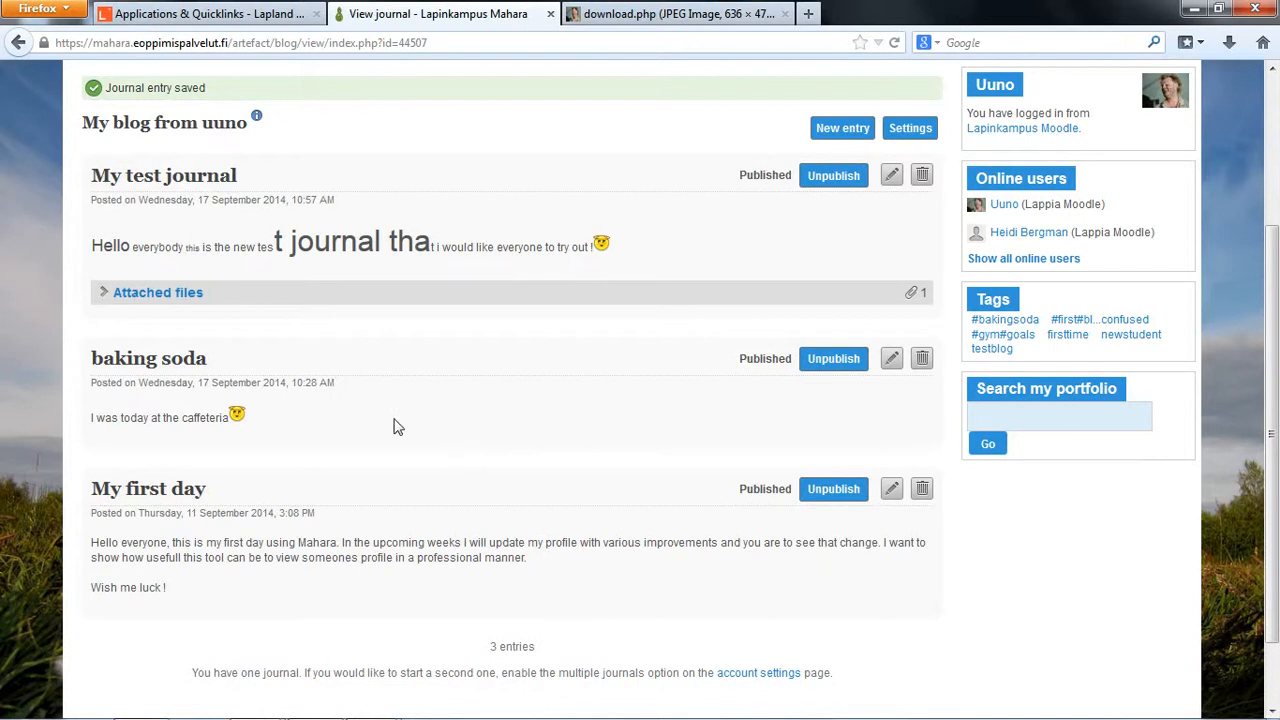
{"action": "scroll", "coordinate": [371, 363], "scroll_direction": "up", "scroll_amount": 4}
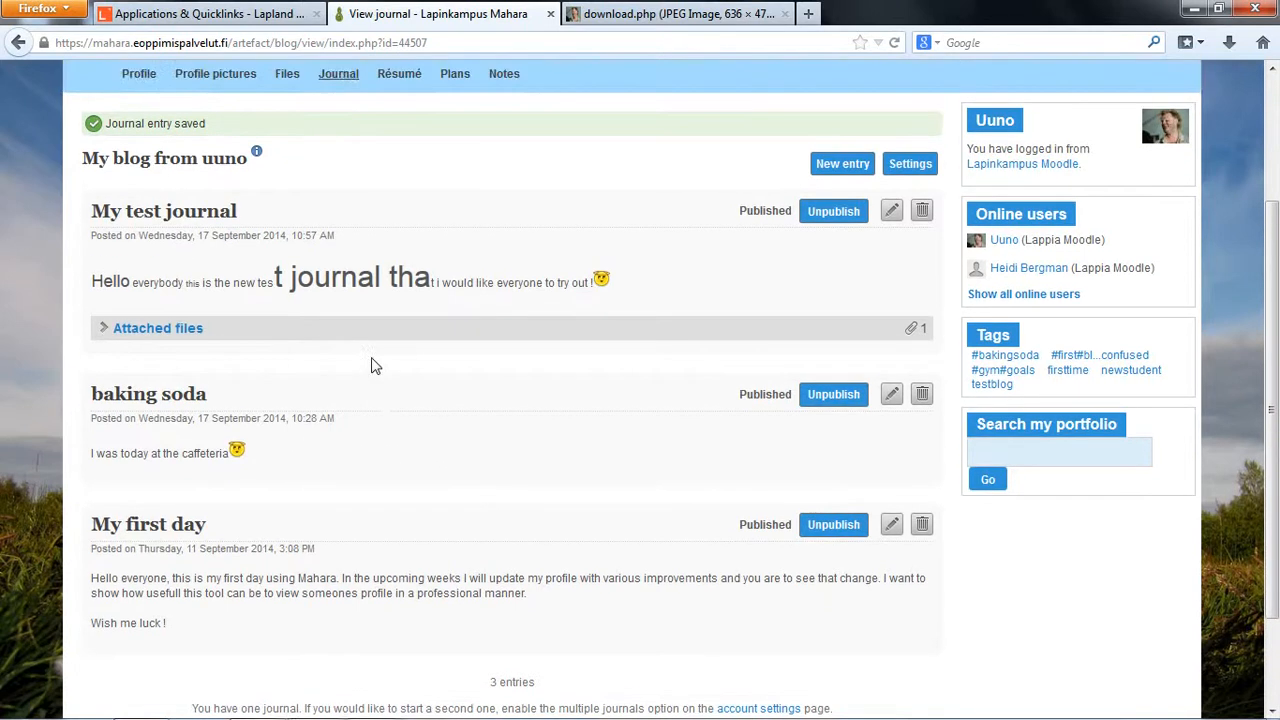
{"action": "scroll", "coordinate": [210, 397], "scroll_direction": "down", "scroll_amount": 6}
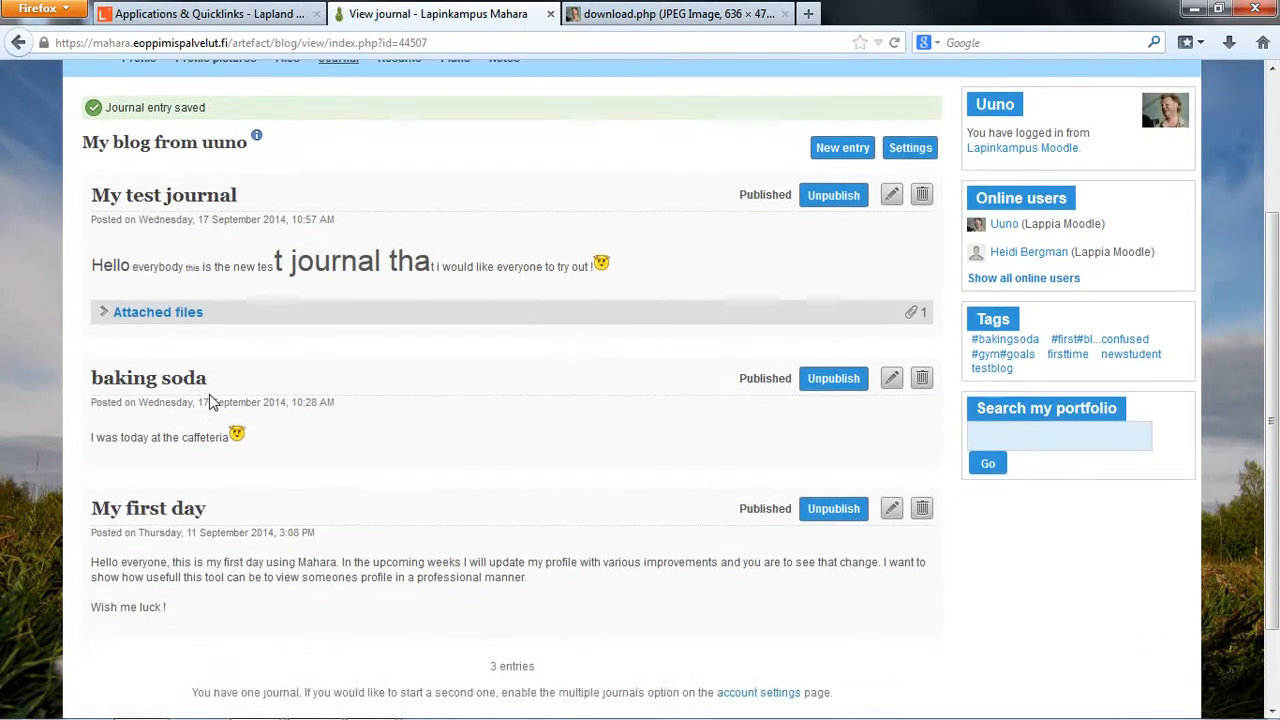
{"action": "scroll", "coordinate": [185, 250], "scroll_direction": "up", "scroll_amount": 2}
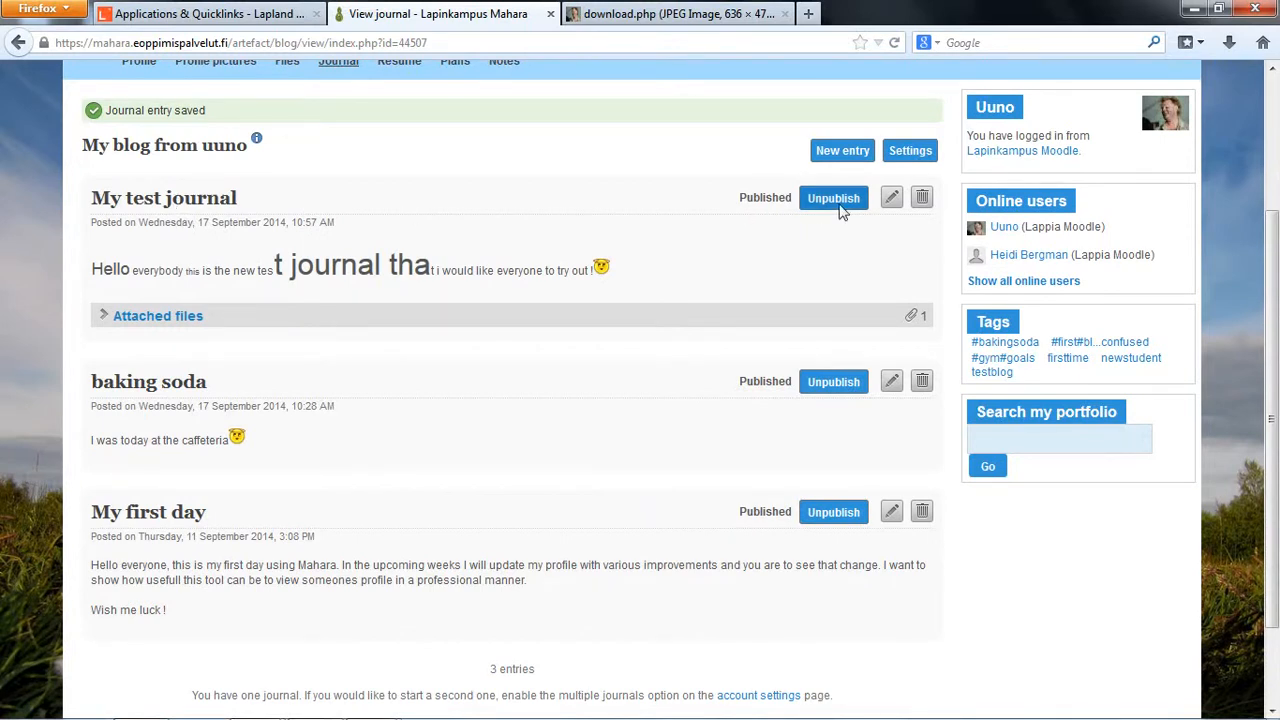
{"action": "left_click", "coordinate": [163, 316]}
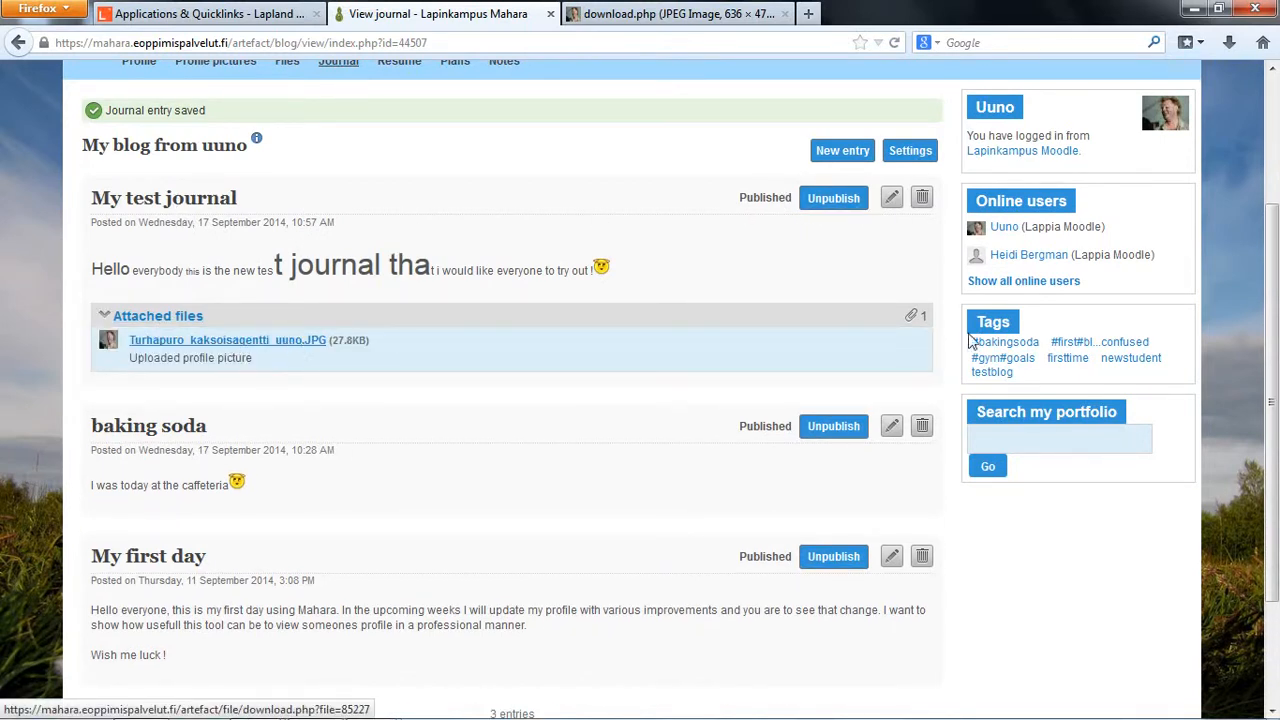
{"action": "left_click", "coordinate": [280, 341]}
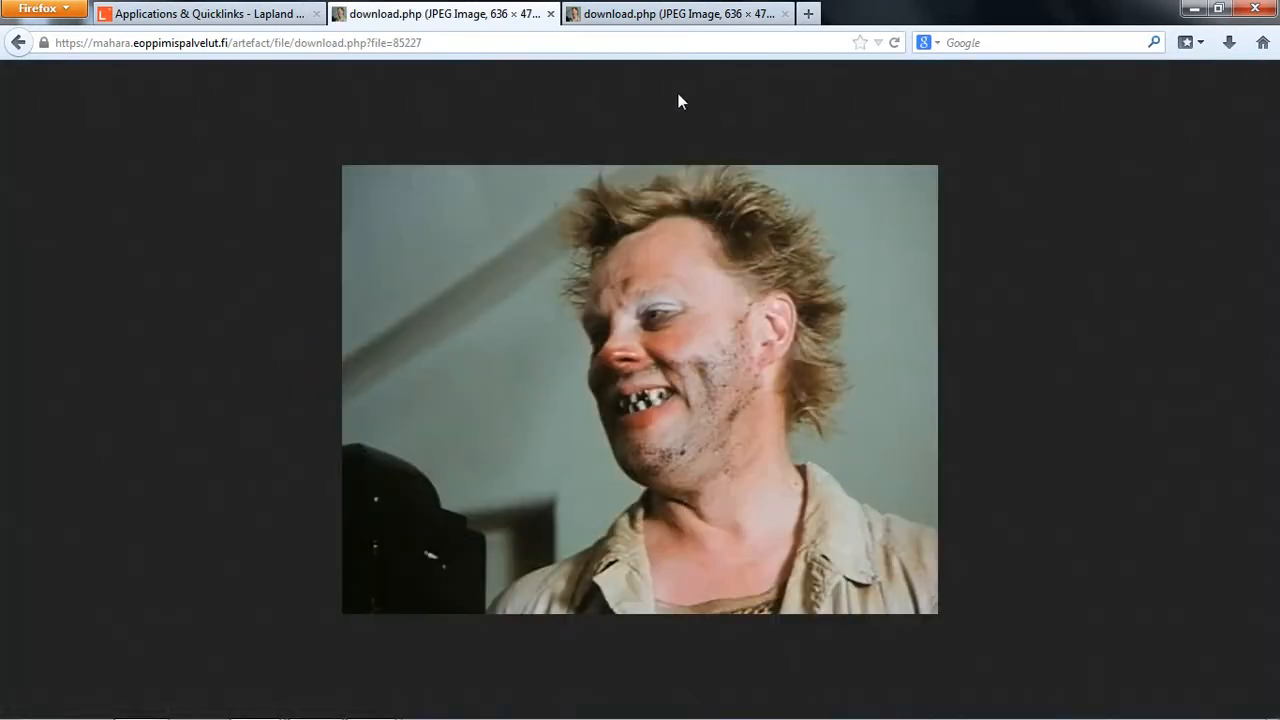
{"action": "left_click", "coordinate": [620, 12]}
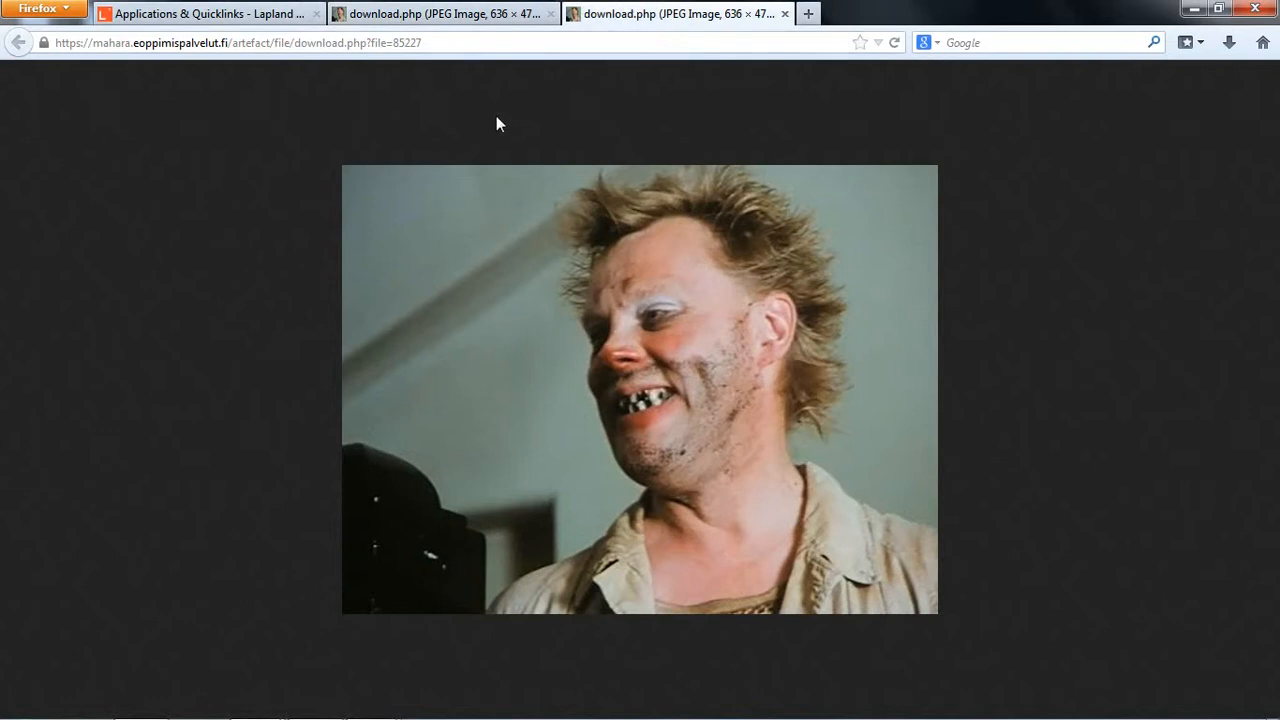
{"action": "left_click", "coordinate": [441, 14]}
{"action": "left_click", "coordinate": [18, 42]}
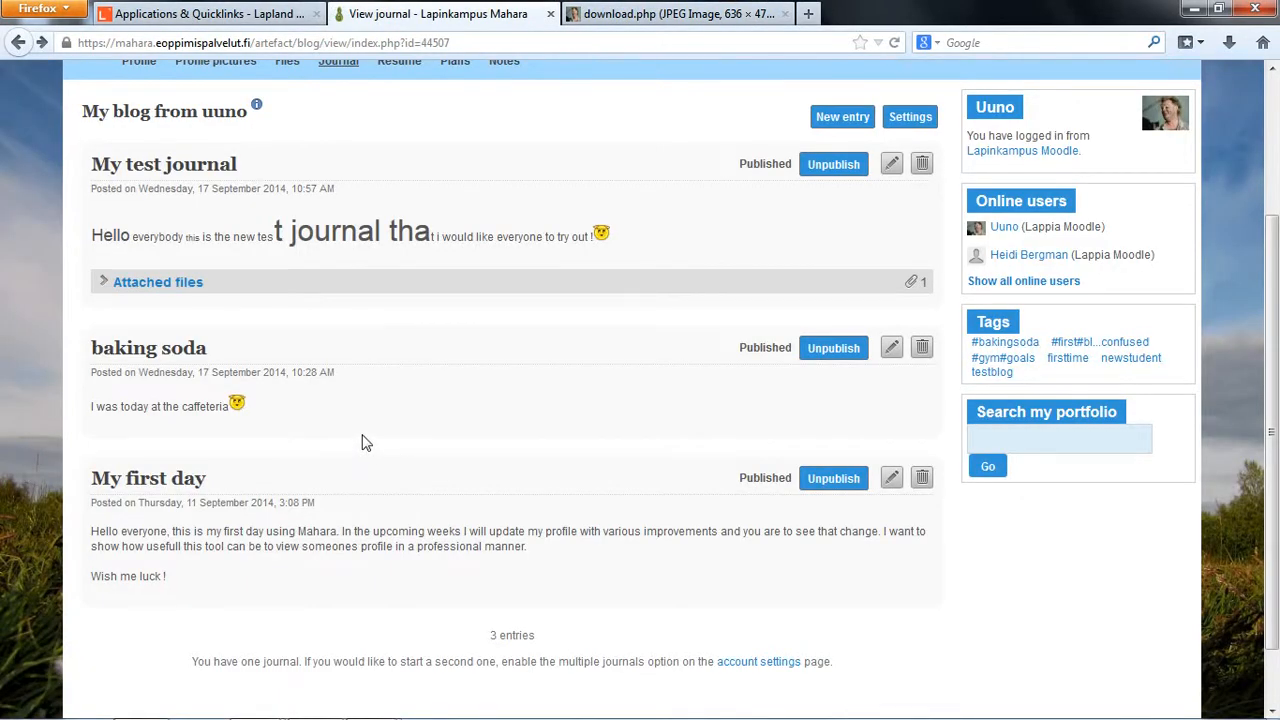
{"action": "scroll", "coordinate": [364, 445], "scroll_direction": "up", "scroll_amount": 2}
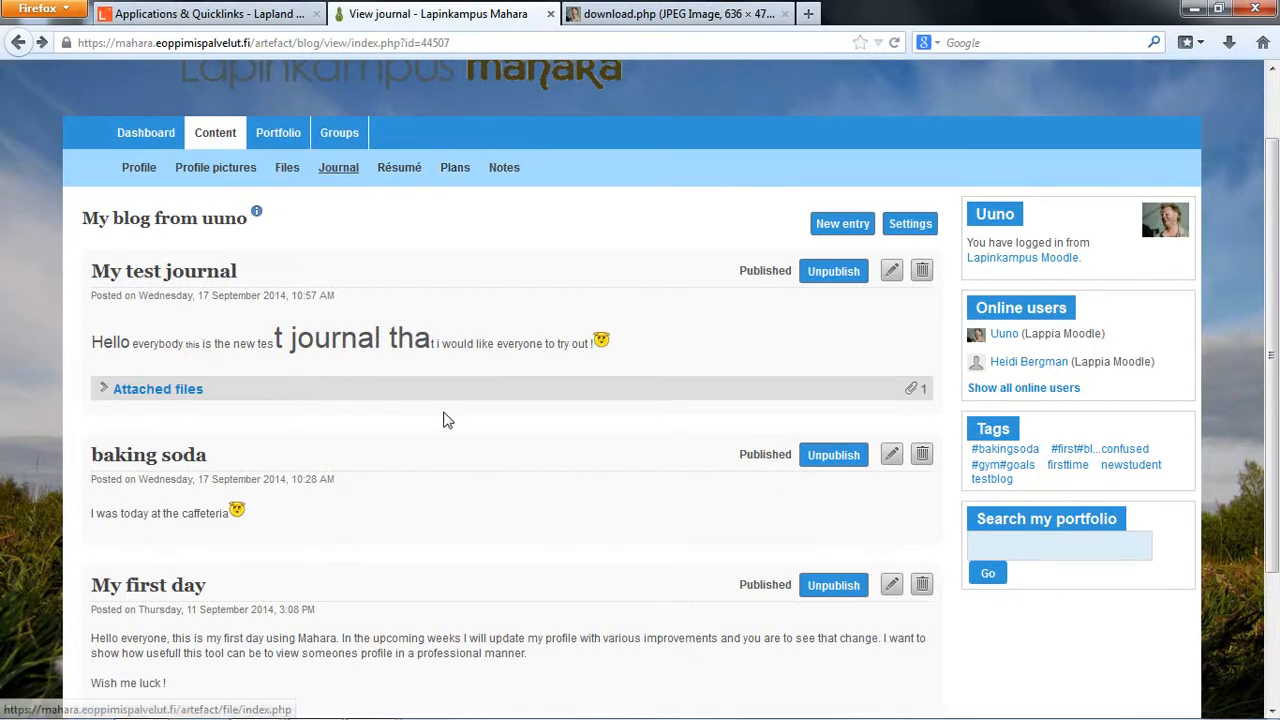
{"action": "scroll", "coordinate": [443, 420], "scroll_direction": "down", "scroll_amount": 3}
{"action": "mouse_move", "coordinate": [370, 703]}
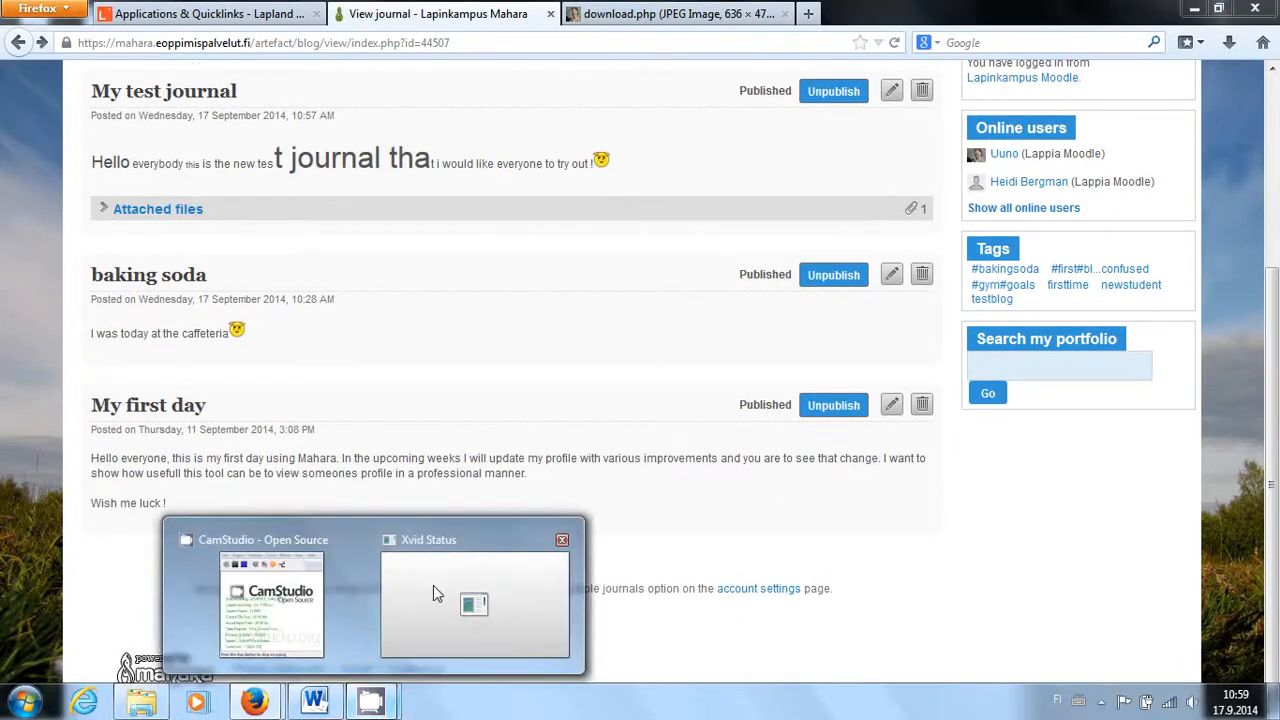